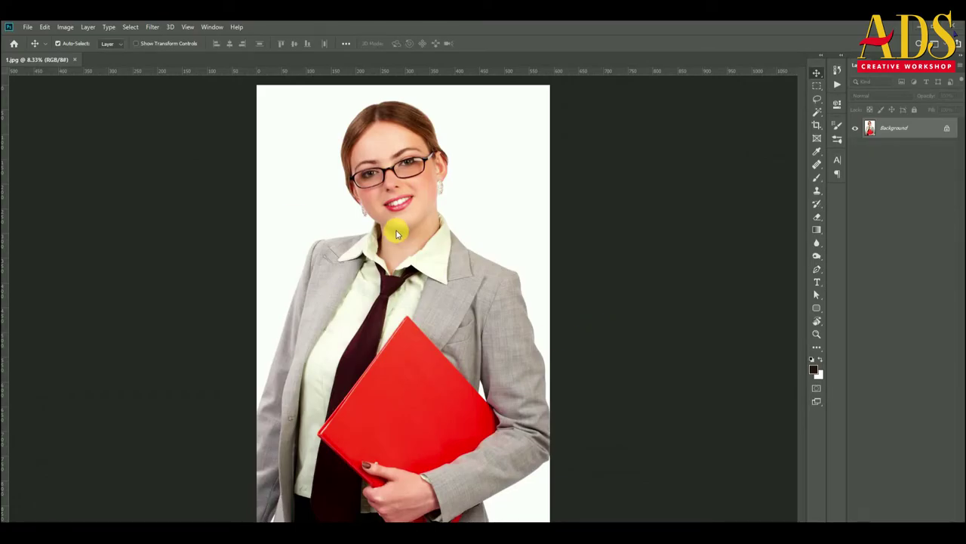
Zoom in and pan so the woman's face and the top of her head fill the view.
scroll(385, 166, "up", 3)
scroll(373, 121, "up", 2)
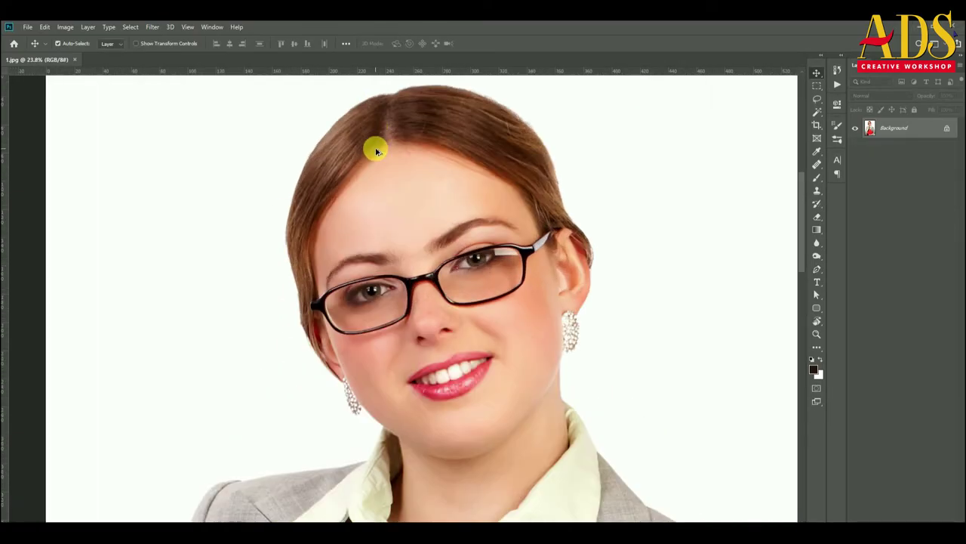
scroll(378, 147, "up", 1)
mouse_move(378, 151)
left_mouse_down()
mouse_move(383, 255)
mouse_move(362, 146)
left_mouse_up()
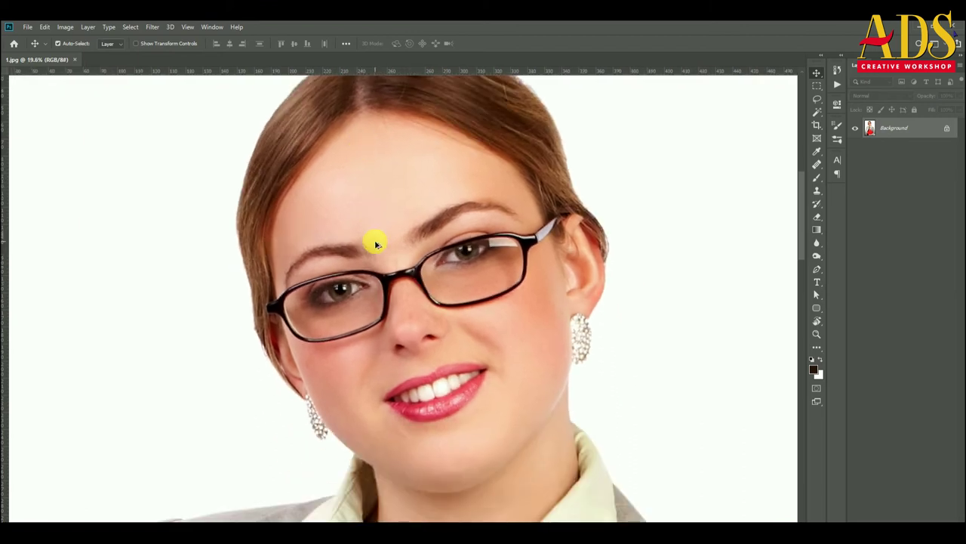
scroll(375, 242, "down", 2)
scroll(371, 231, "up", 1)
scroll(371, 230, "up", 1)
left_click_drag(383, 181, 387, 241)
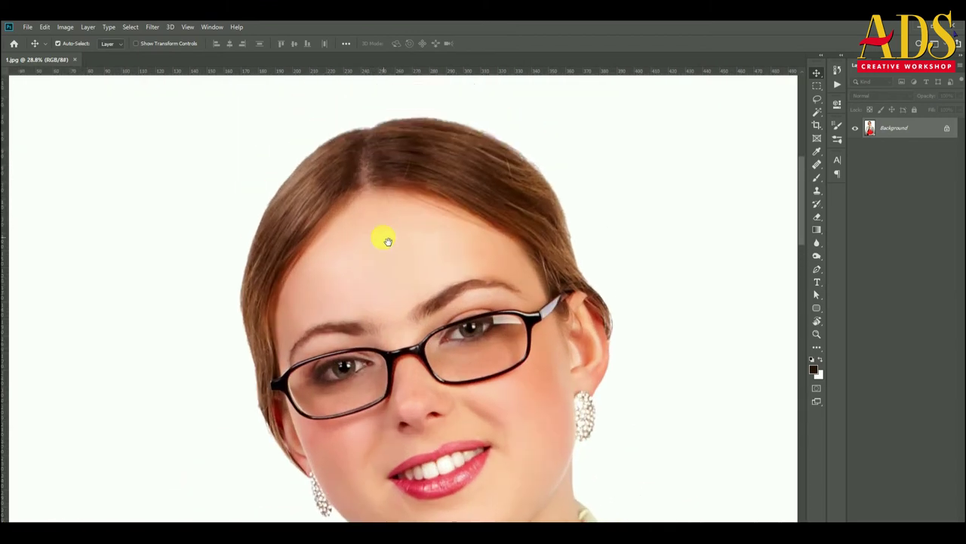
With the Pen tool, trace curved anchors from the top of the hair down the left side to the earring.
key("p")
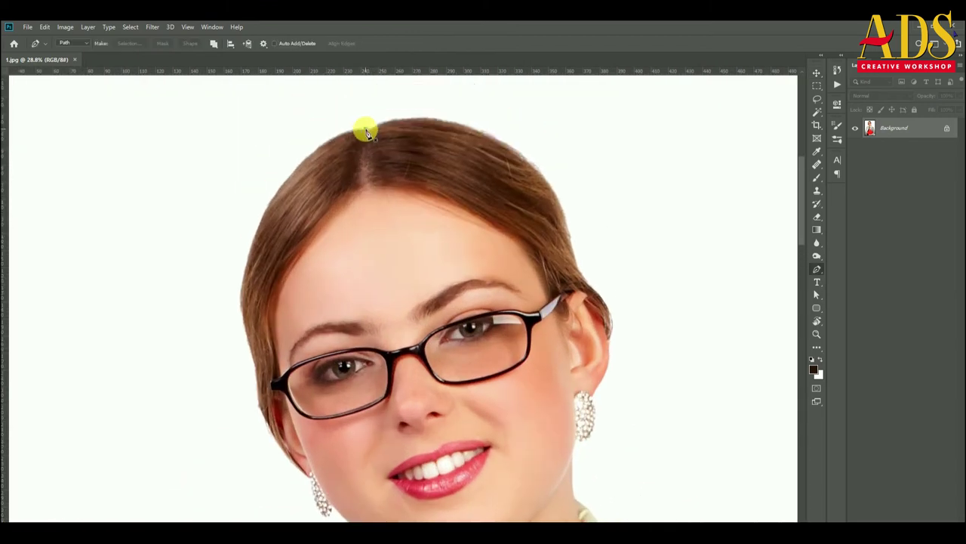
left_click(366, 132)
scroll(356, 141, "up", 3)
left_click_drag(252, 186, 187, 256)
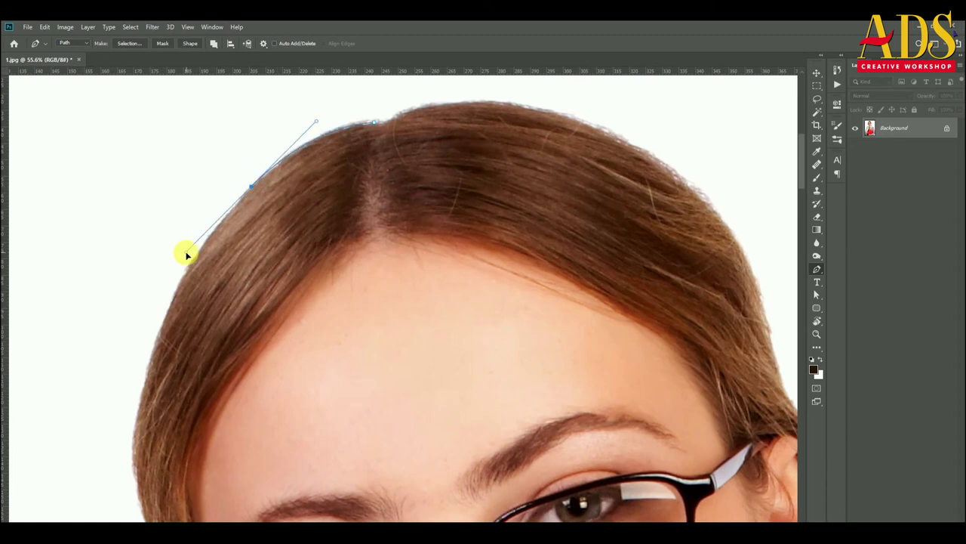
mouse_move(148, 365)
left_mouse_down()
mouse_move(140, 394)
mouse_move(211, 181)
left_mouse_up()
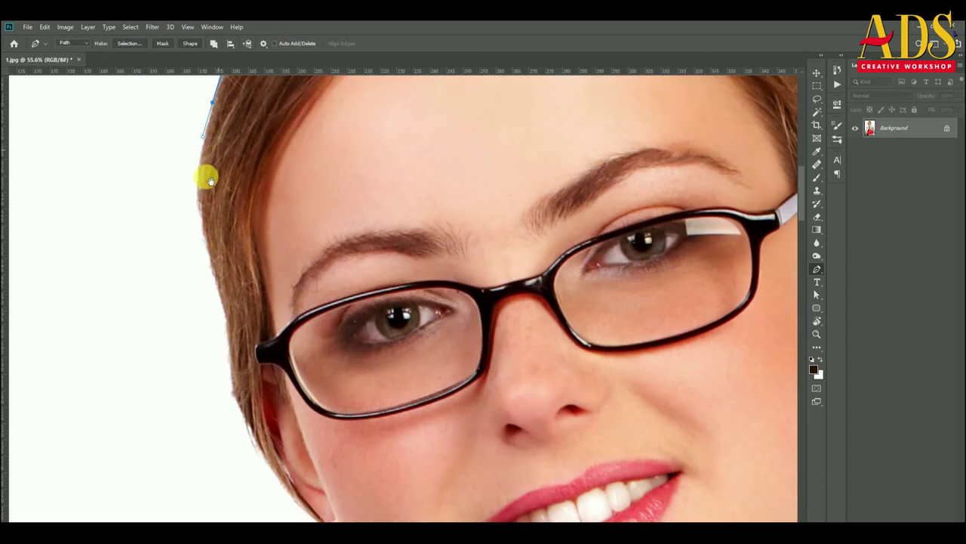
left_click_drag(215, 275, 229, 329)
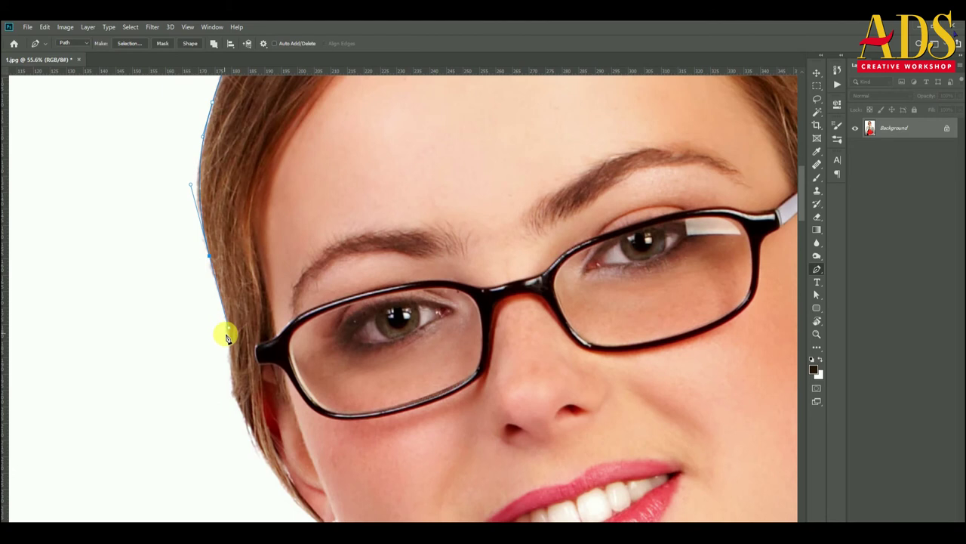
left_click_drag(231, 385, 199, 194)
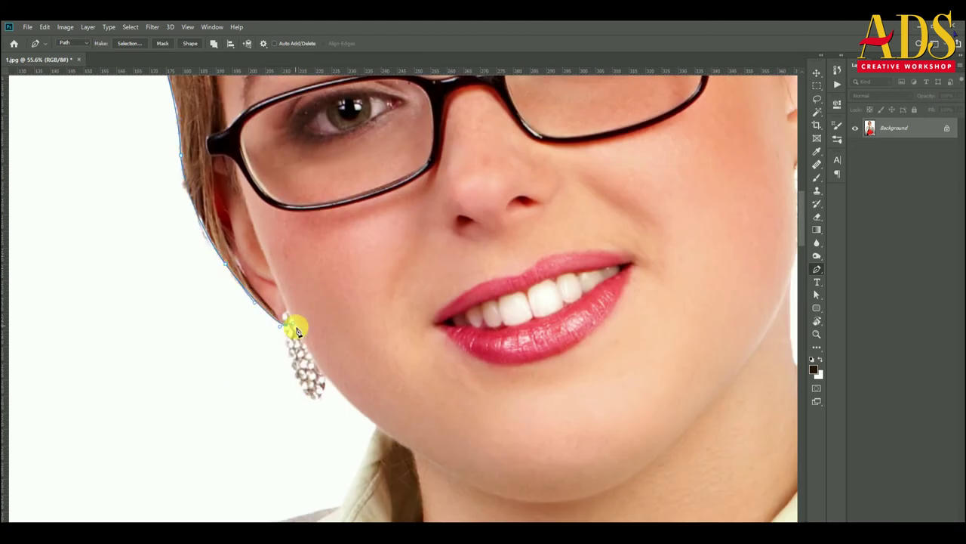
Continue the path under the chin, up the jaw and right side of the hair, then load it as a selection.
mouse_move(313, 360)
left_mouse_down()
mouse_move(295, 297)
mouse_move(347, 328)
left_mouse_up()
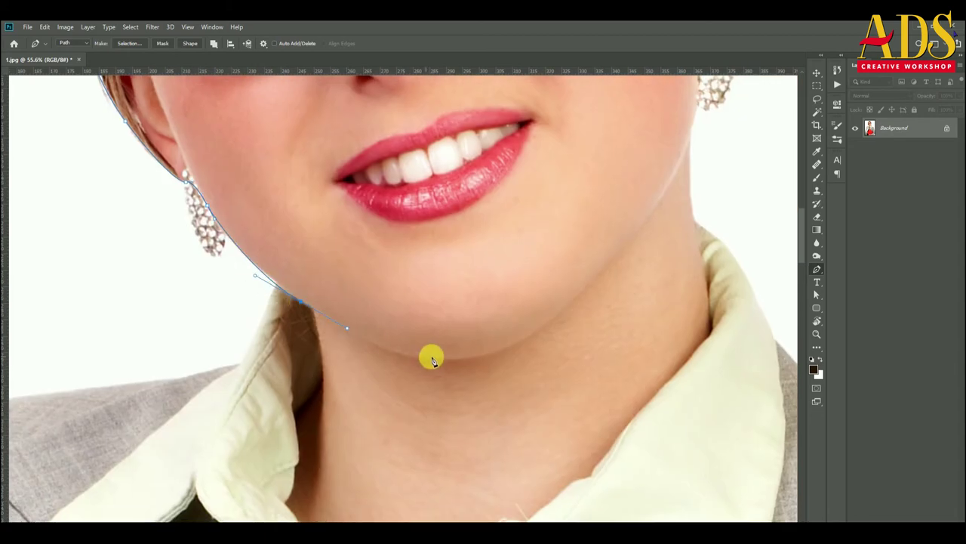
left_click_drag(453, 360, 509, 351)
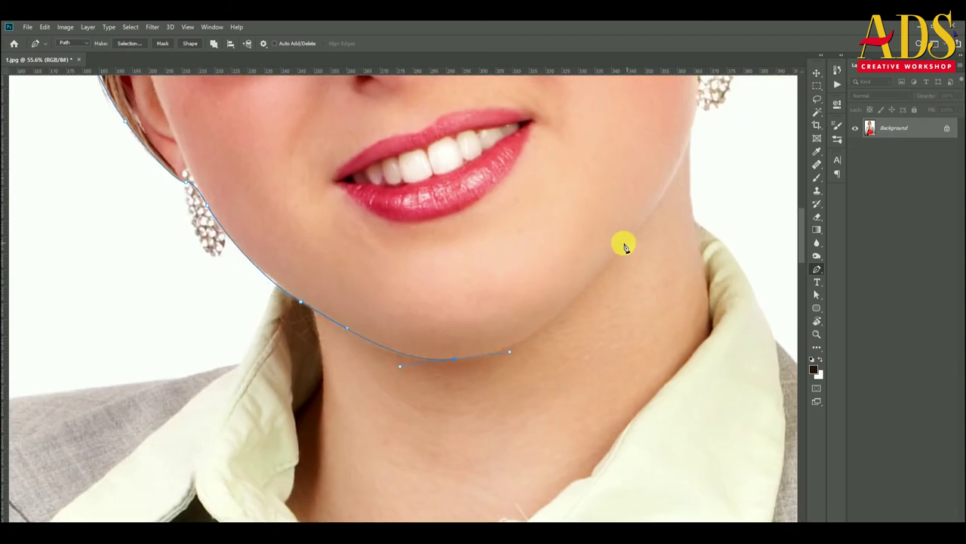
mouse_move(602, 268)
left_mouse_down()
mouse_move(658, 206)
mouse_move(446, 379)
left_mouse_up()
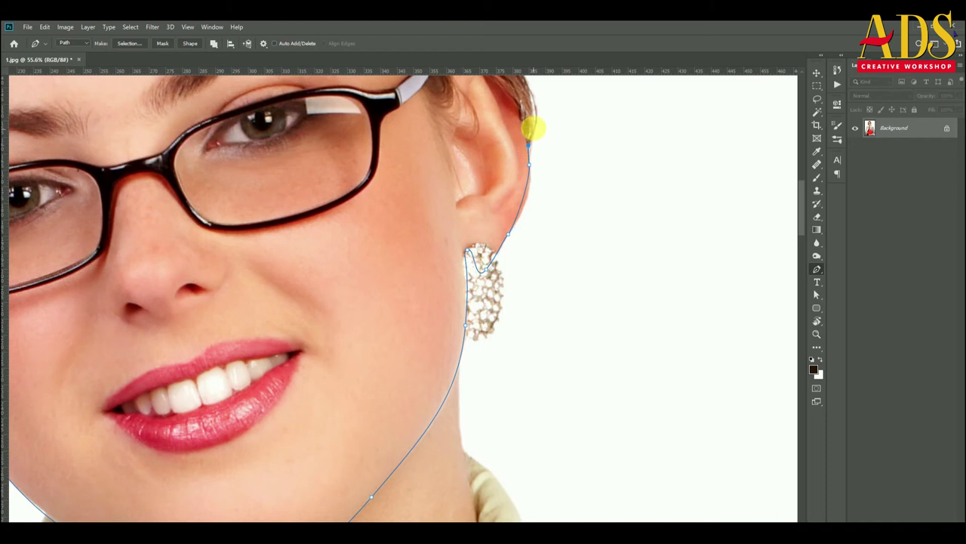
mouse_move(531, 129)
left_mouse_down()
mouse_move(474, 303)
mouse_move(427, 252)
left_mouse_up()
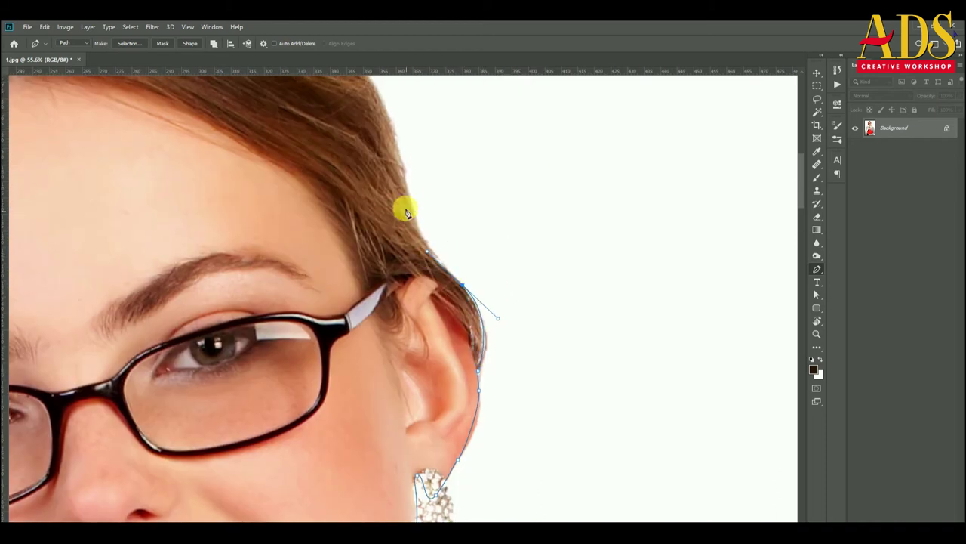
left_click_drag(403, 164, 464, 409)
left_click_drag(398, 285, 349, 242)
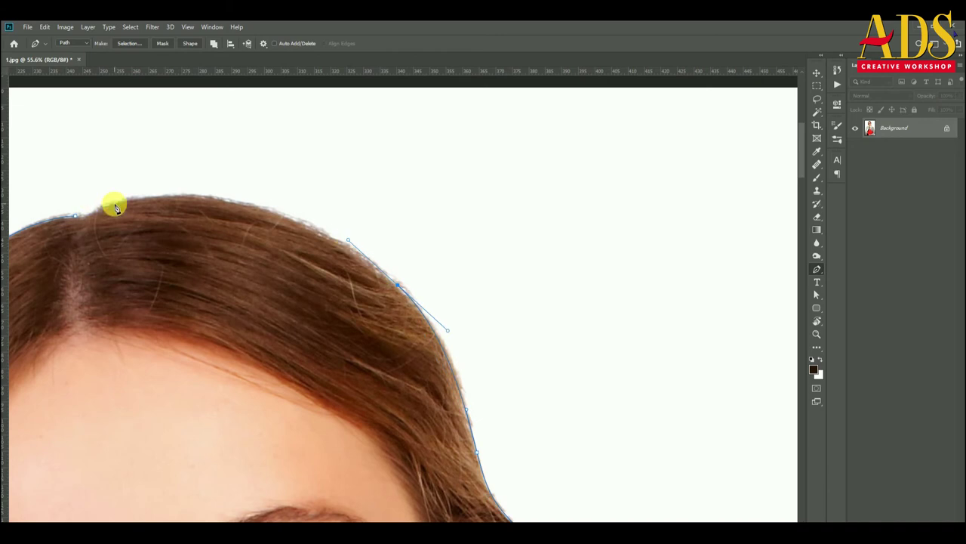
left_click_drag(116, 208, 9, 219)
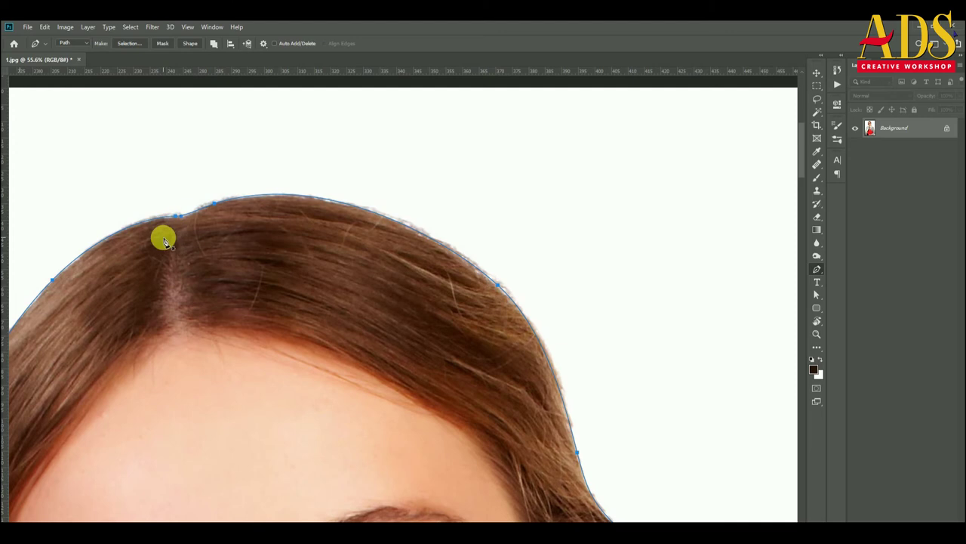
key("ctrl+Return")
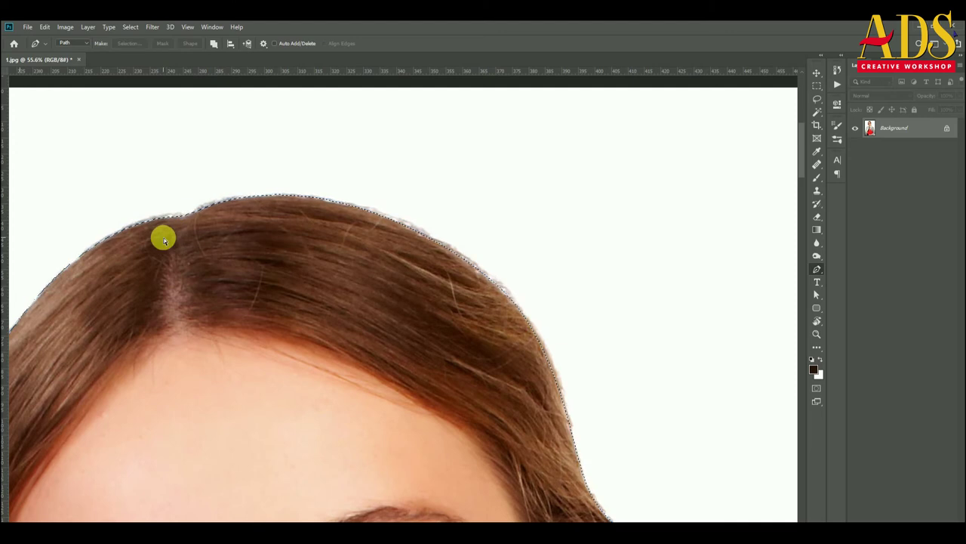
Copy the selected head onto Layer 1 and hide the Background layer.
key("ctrl+0")
key("ctrl+j")
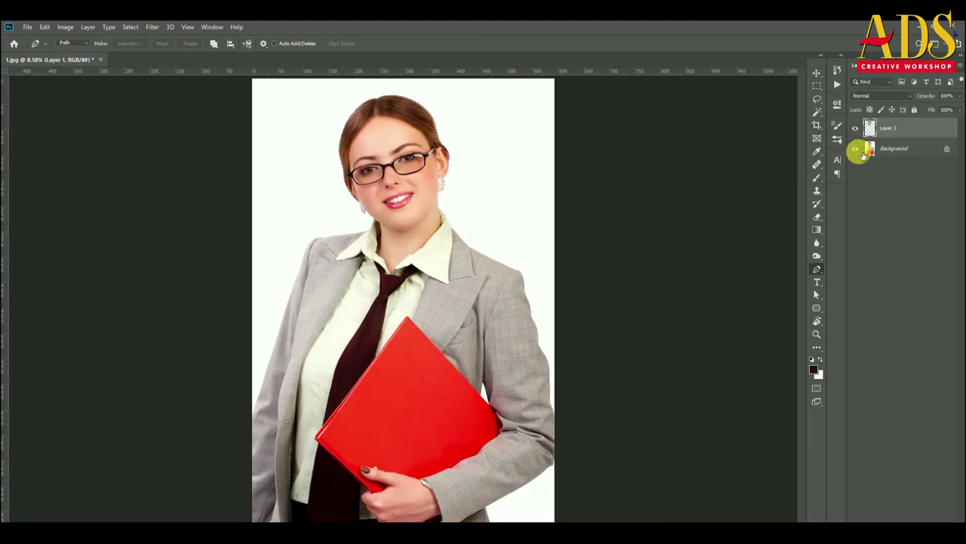
left_click(855, 148)
left_click(906, 148)
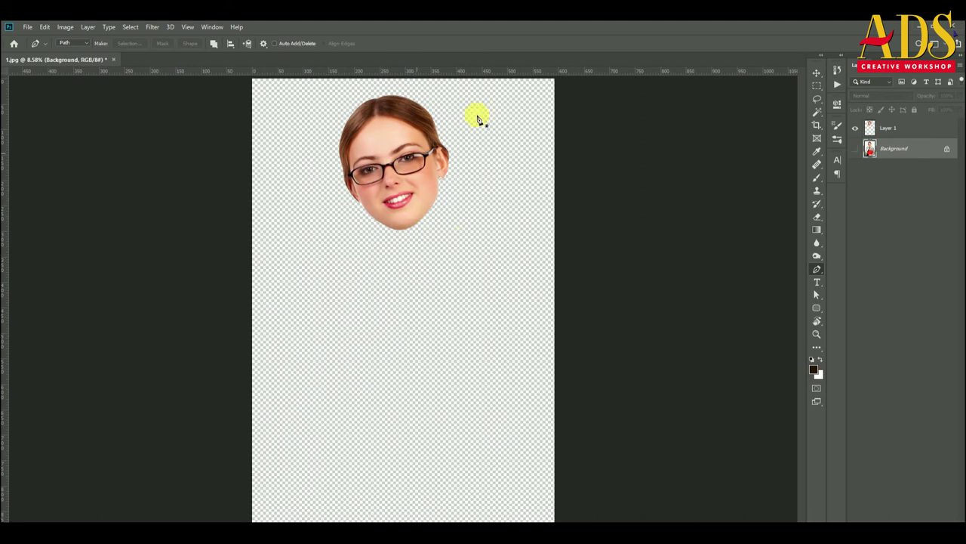
Enlarge the head on Layer 1 to about 187% and rotate it 15°.
left_click(816, 72)
left_click(895, 127)
key("ctrl+t")
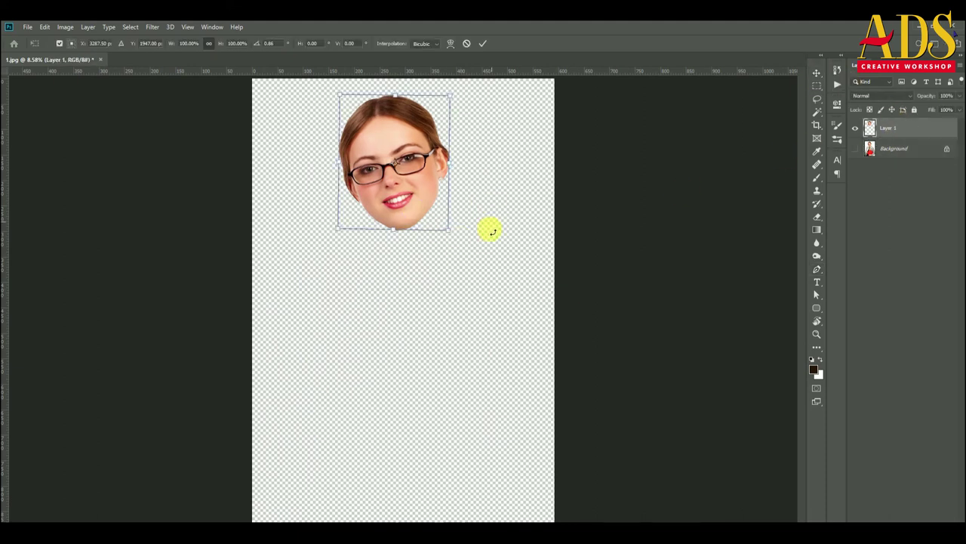
mouse_move(491, 230)
left_mouse_down()
mouse_move(469, 243)
mouse_move(484, 352)
mouse_move(431, 319)
left_mouse_up()
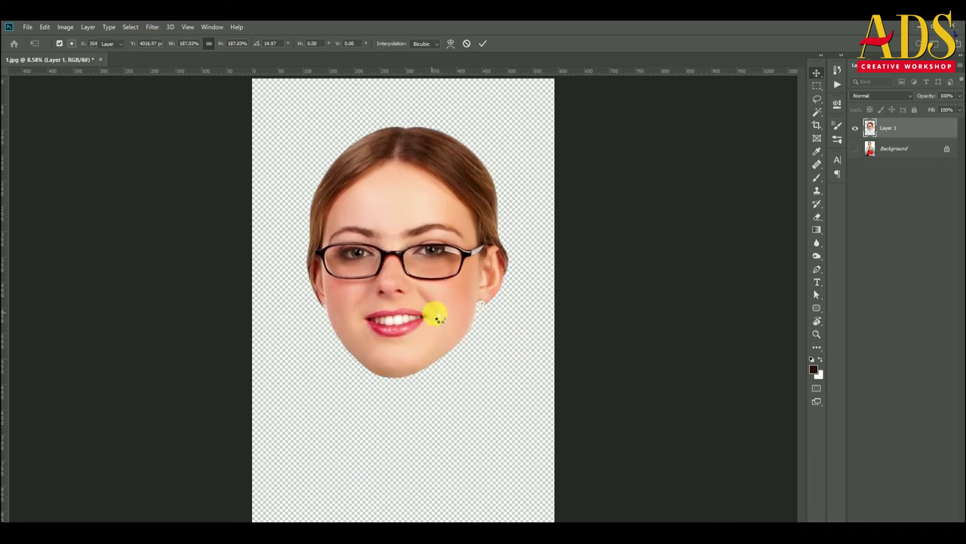
key("Return")
Load Layer 1's selection and clone skin over the right earring with the Clone Stamp.
scroll(487, 302, "up", 3)
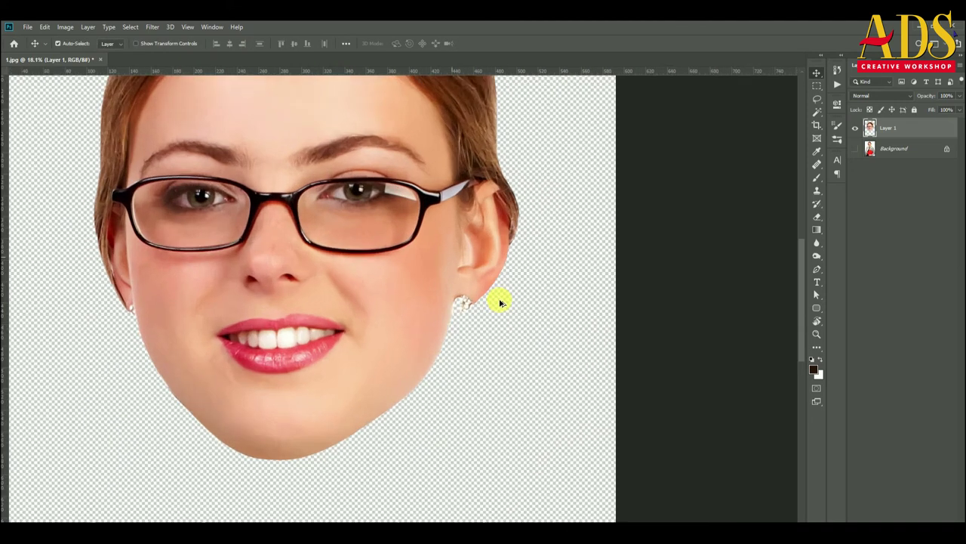
scroll(494, 299, "up", 3)
left_click(870, 128, "ctrl")
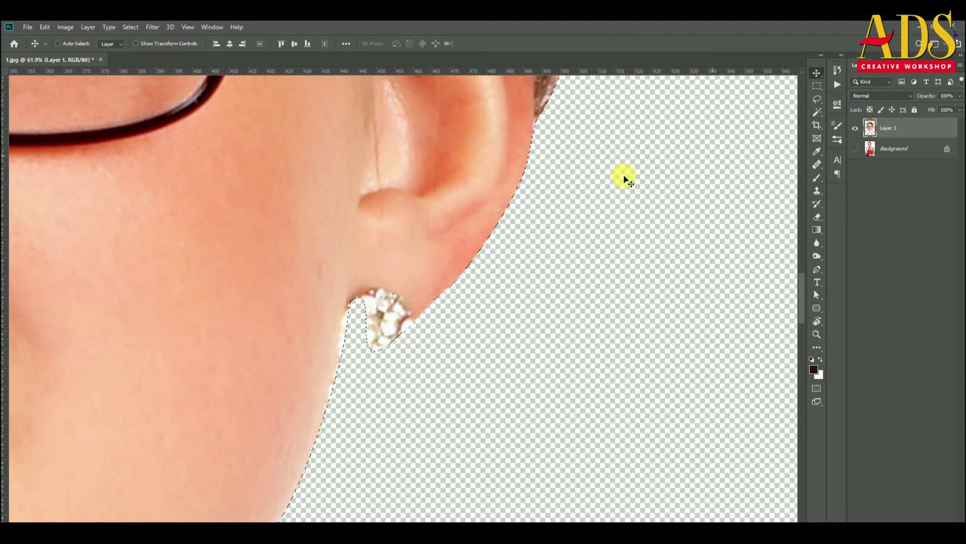
key("s")
scroll(422, 270, "up", 3)
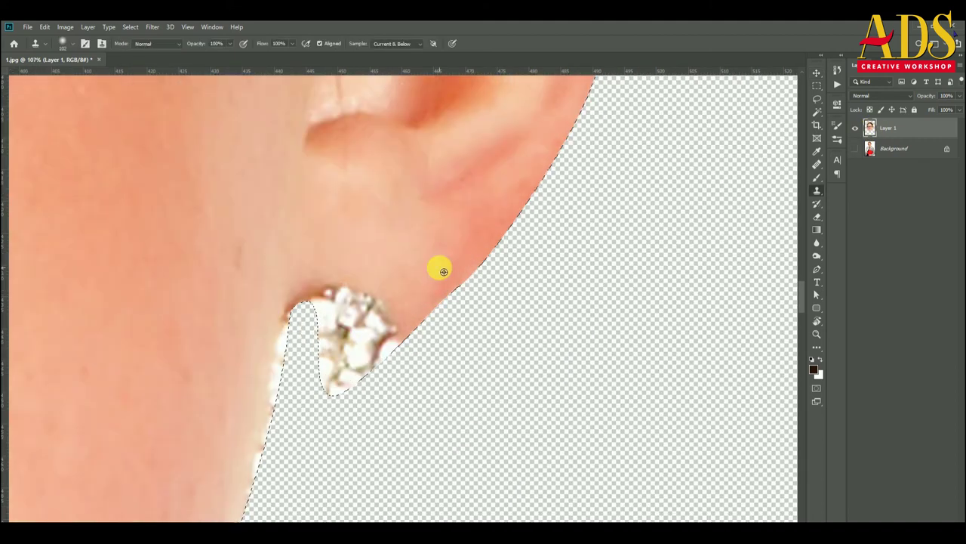
mouse_move(396, 371)
left_mouse_down()
mouse_move(370, 317)
mouse_move(382, 335)
mouse_move(340, 313)
mouse_move(354, 411)
left_mouse_up()
Clone skin over the left earring so that earlobe is bare too.
scroll(442, 302, "down", 2)
scroll(448, 302, "down", 2)
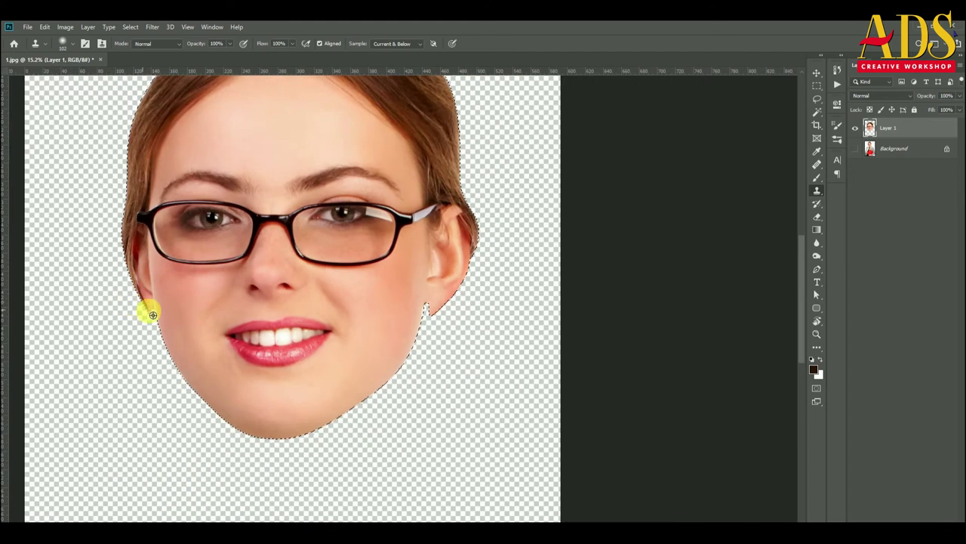
scroll(146, 315, "up", 3)
scroll(147, 316, "up", 3)
mouse_move(189, 325)
left_mouse_down()
mouse_move(202, 365)
mouse_move(188, 328)
mouse_move(209, 328)
mouse_move(183, 330)
mouse_move(190, 322)
left_mouse_up()
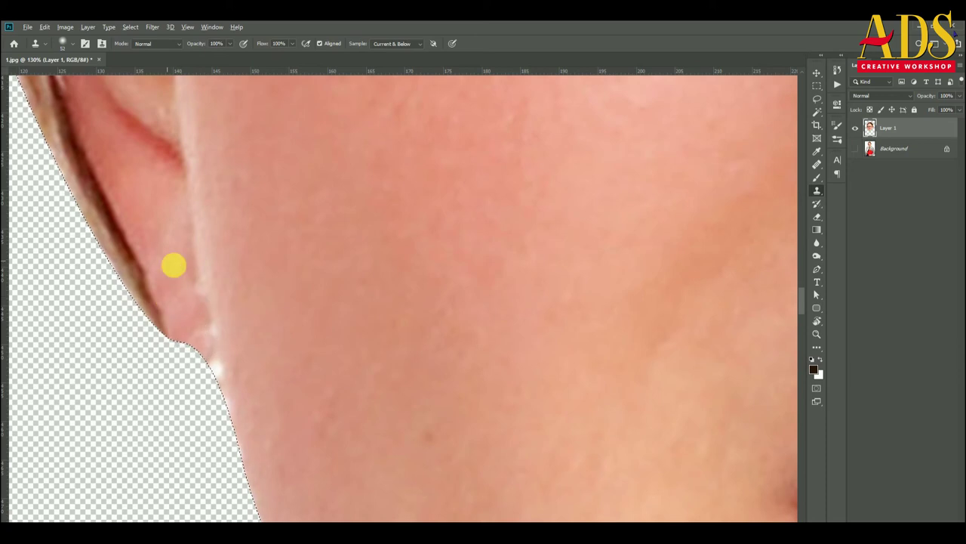
mouse_move(174, 263)
left_mouse_down()
mouse_move(203, 307)
mouse_move(205, 356)
mouse_move(190, 311)
mouse_move(187, 337)
left_mouse_up()
scroll(190, 313, "down", 3)
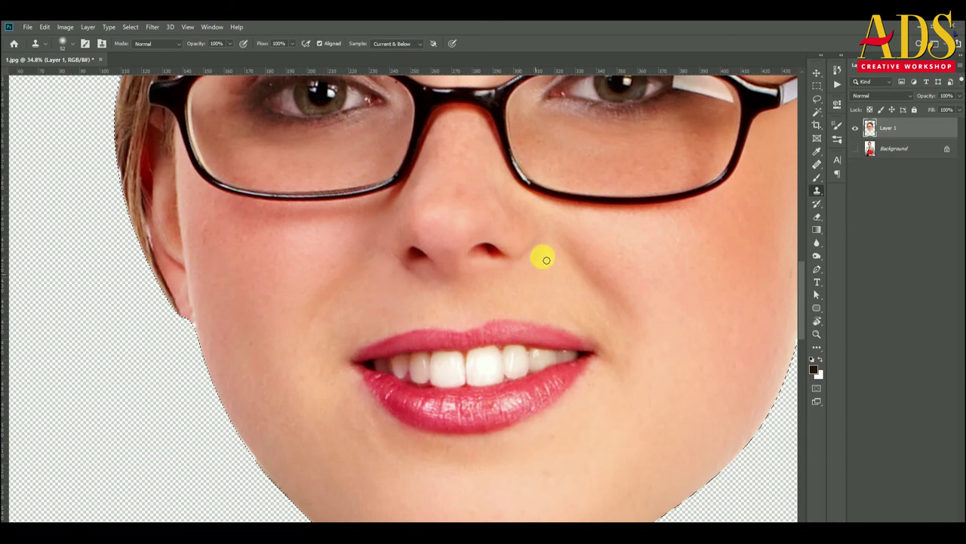
scroll(544, 255, "down", 2)
left_click_drag(518, 168, 436, 383)
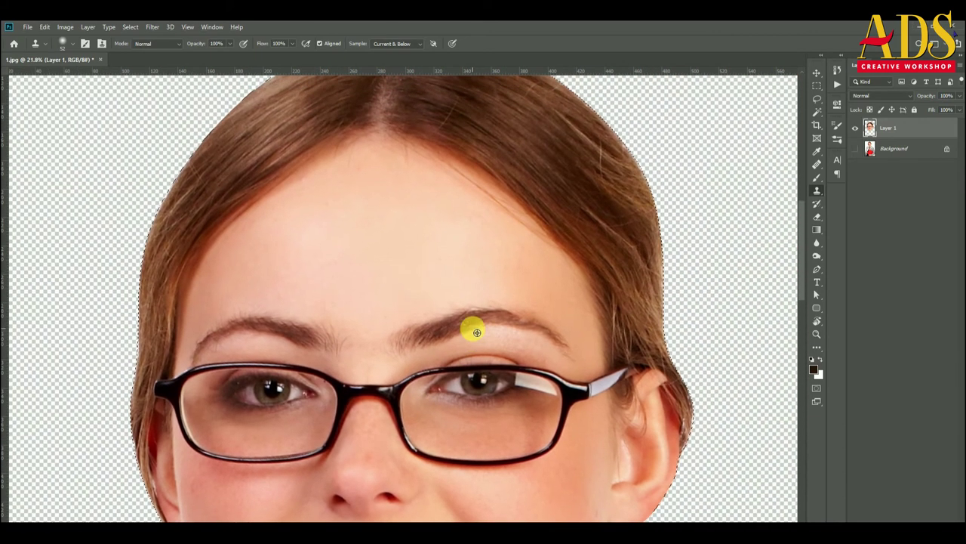
scroll(461, 326, "down", 2)
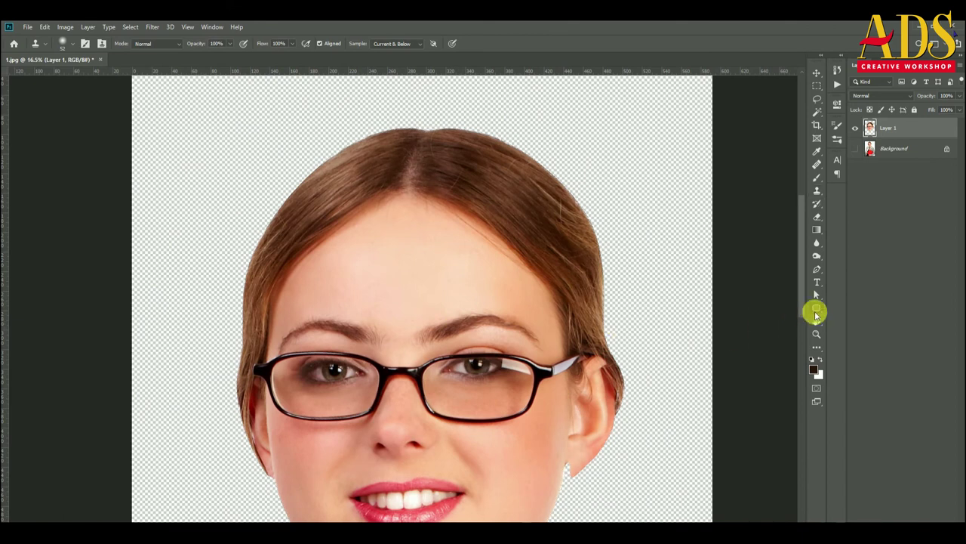
Draw a wide flat ellipse across the forehead and fill it with black #000000.
right_click(816, 308)
left_click(853, 318)
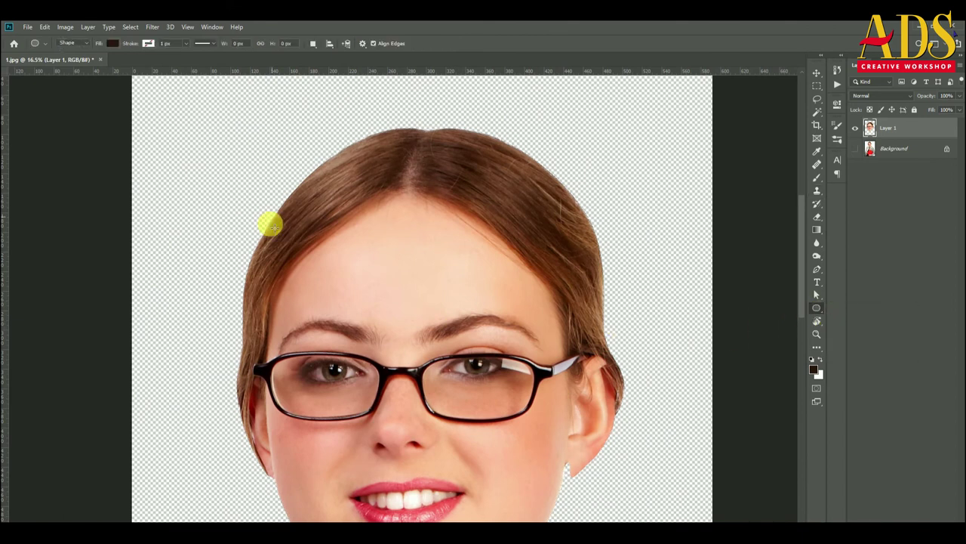
left_click_drag(271, 225, 597, 256)
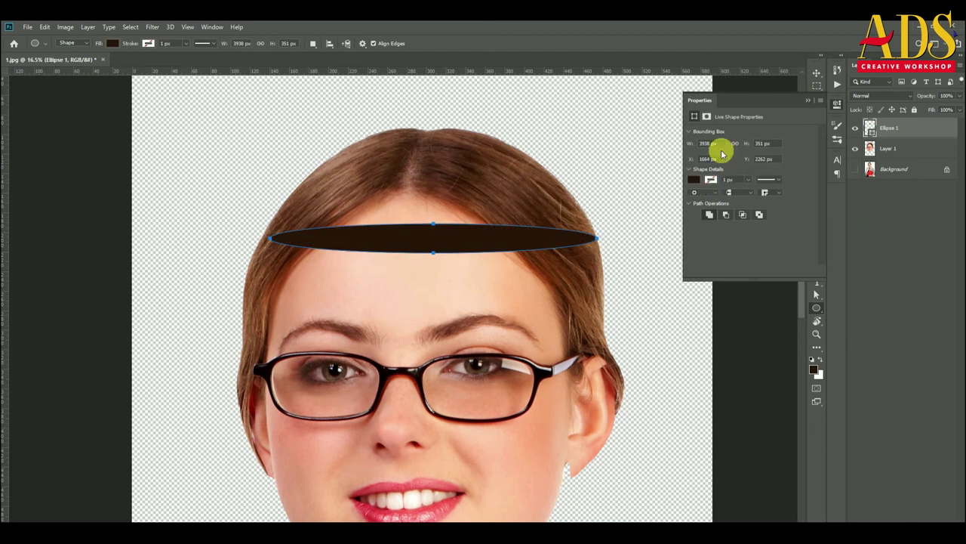
left_click(808, 101)
double_click(871, 126)
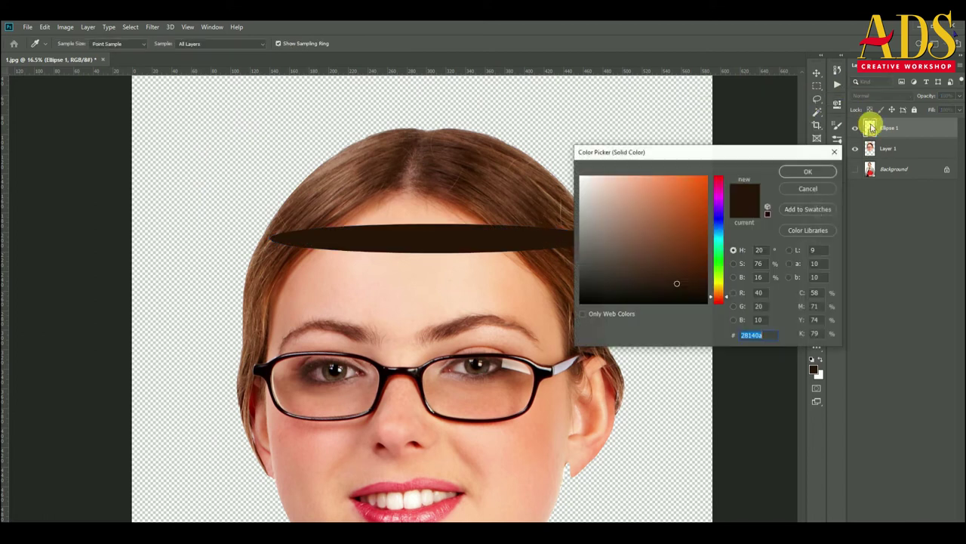
left_click(580, 303)
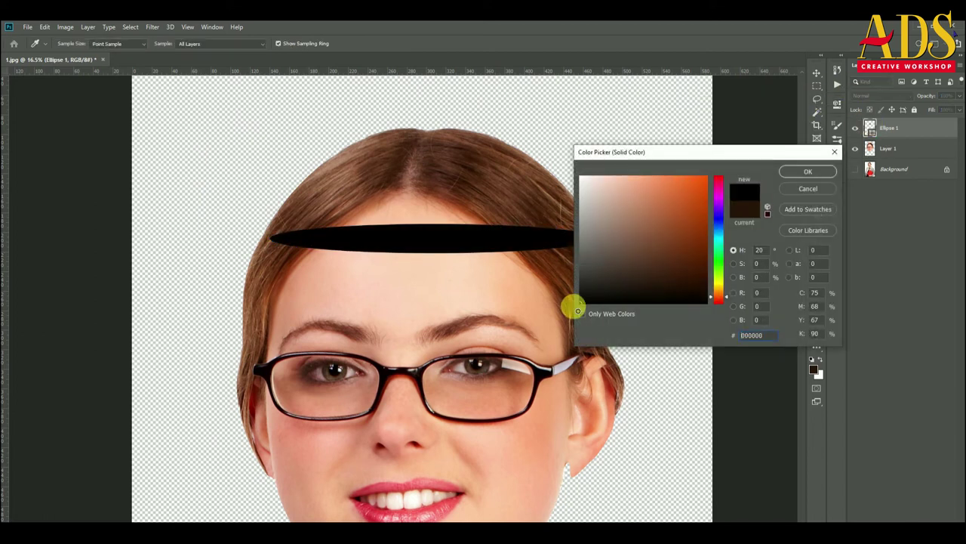
left_click(810, 175)
left_click(816, 72)
Duplicate the ellipse, move it above the glasses, and make it wider and taller.
key("ctrl+j")
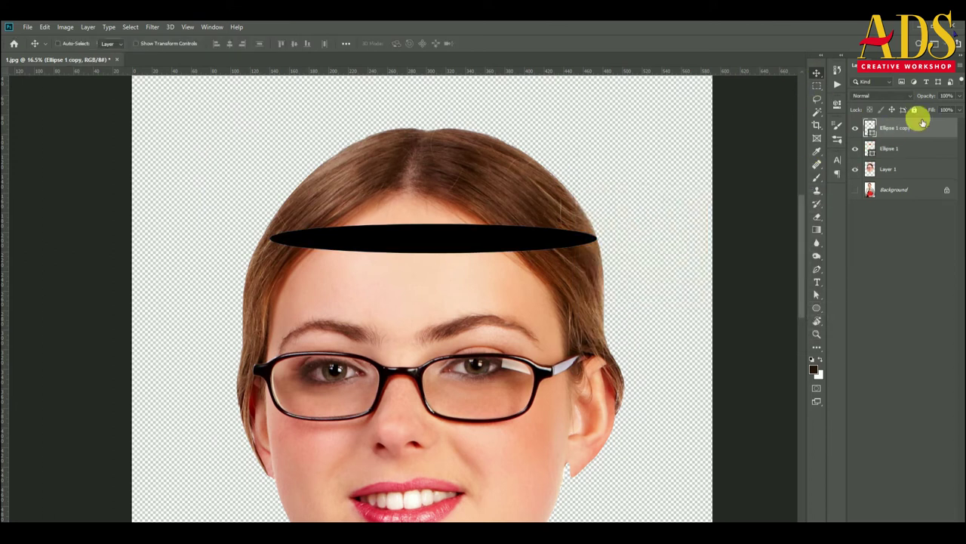
mouse_move(429, 239)
left_mouse_down()
mouse_move(409, 340)
mouse_move(402, 337)
left_mouse_up()
key("ctrl+t")
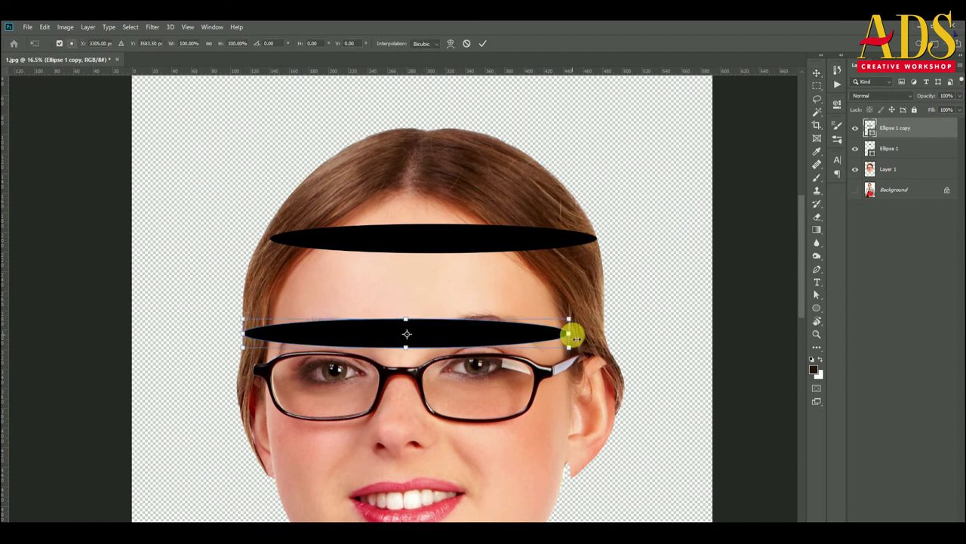
left_click_drag(573, 335, 609, 337)
mouse_move(425, 324)
left_mouse_down()
mouse_move(425, 194)
mouse_move(430, 305)
left_mouse_up()
key("Return")
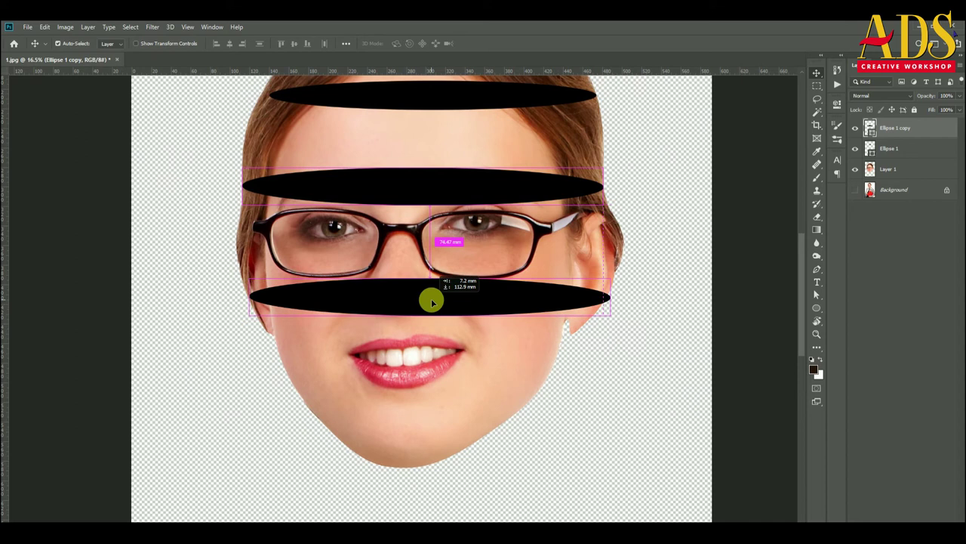
Place another ellipse copy below the glasses and narrow it to end at the ear.
left_click_drag(431, 306, 431, 298)
key("ctrl+t")
scroll(615, 302, "up", 2)
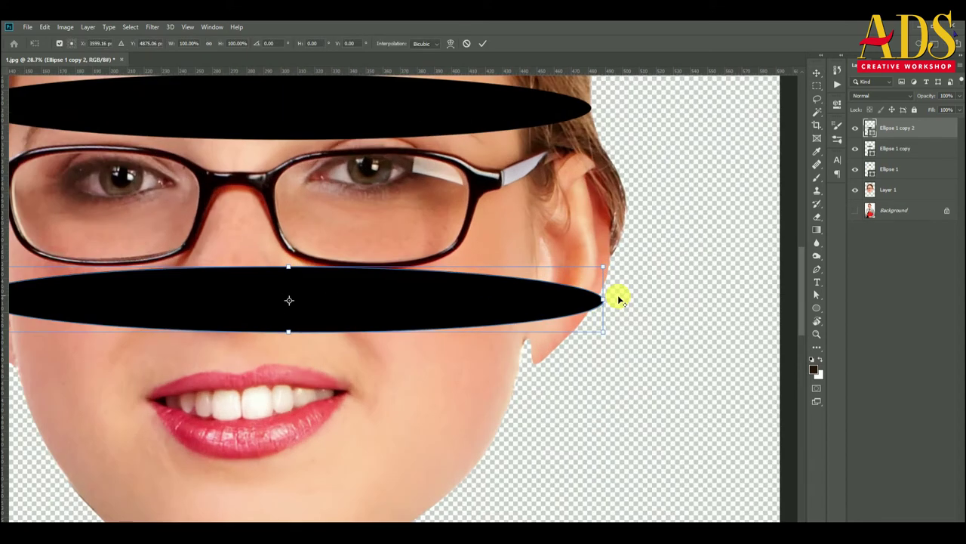
scroll(604, 302, "up", 2)
left_click_drag(596, 302, 584, 302)
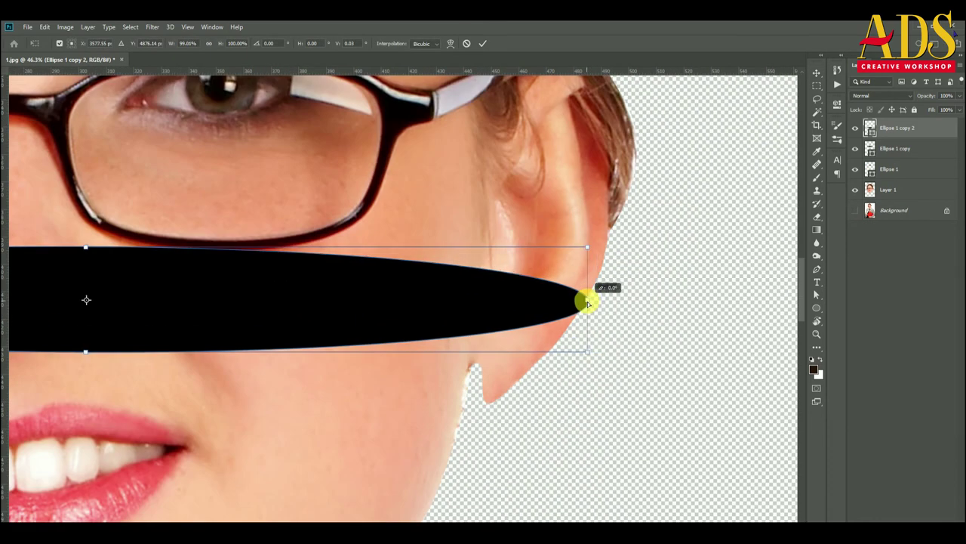
double_click(549, 303)
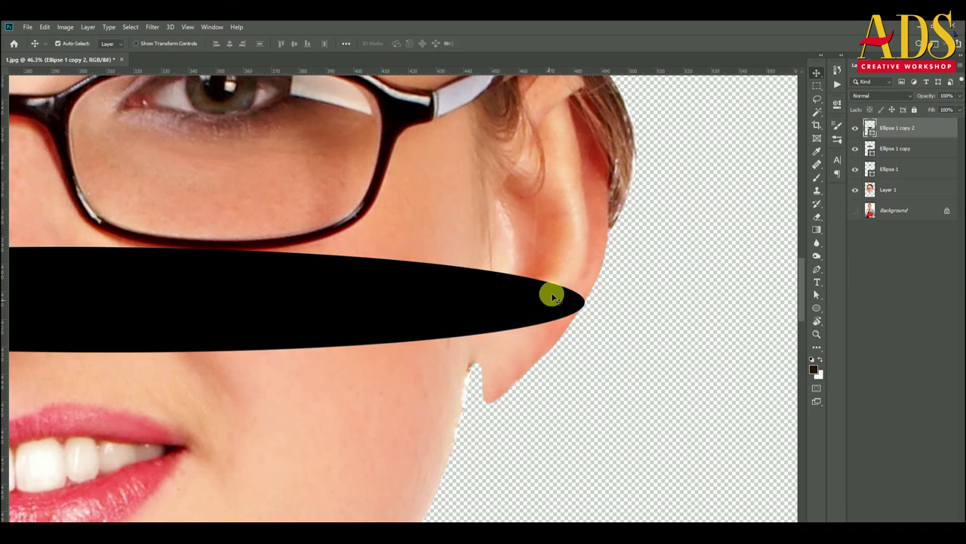
Place an ellipse copy below the lips and narrow it.
scroll(551, 294, "down", 2)
scroll(355, 294, "down", 2)
left_click_drag(330, 278, 378, 370)
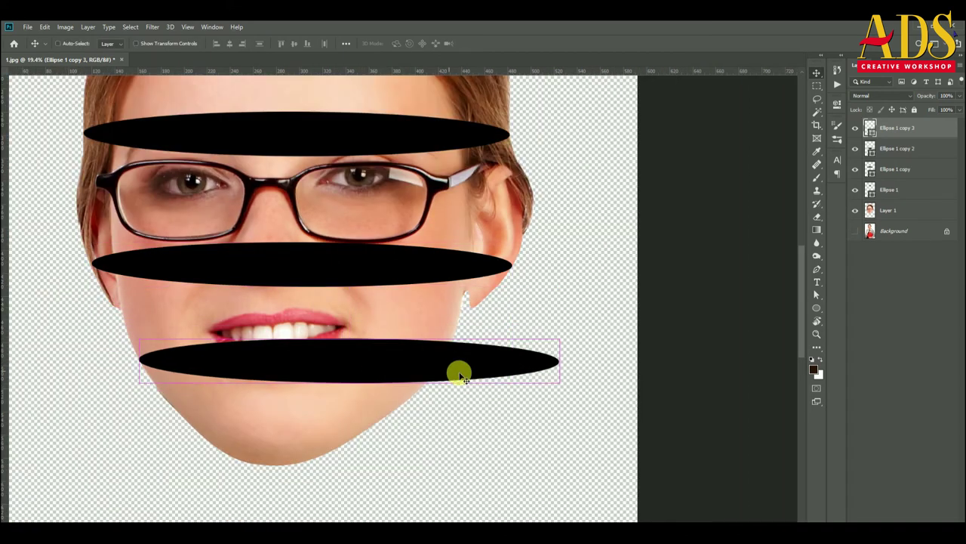
key("ctrl+t")
left_click_drag(559, 361, 437, 360)
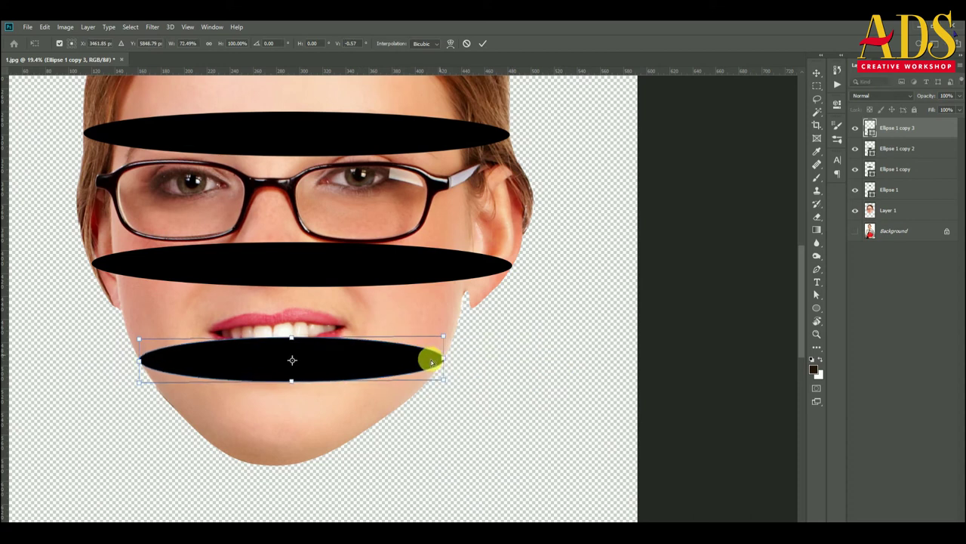
key("Return")
Move the lowest ellipse slightly down and pull both ends in to the jaw.
scroll(356, 362, "down", 2)
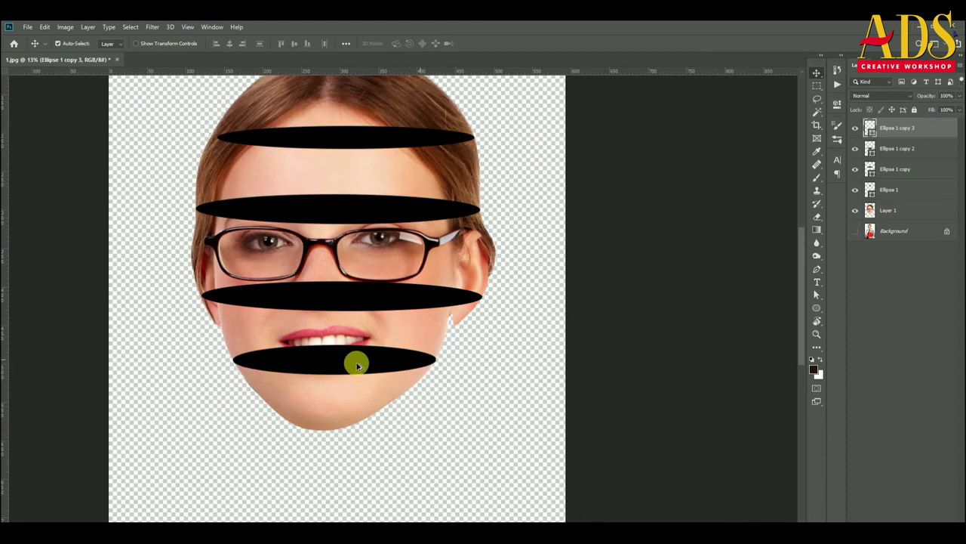
left_click_drag(356, 362, 350, 378)
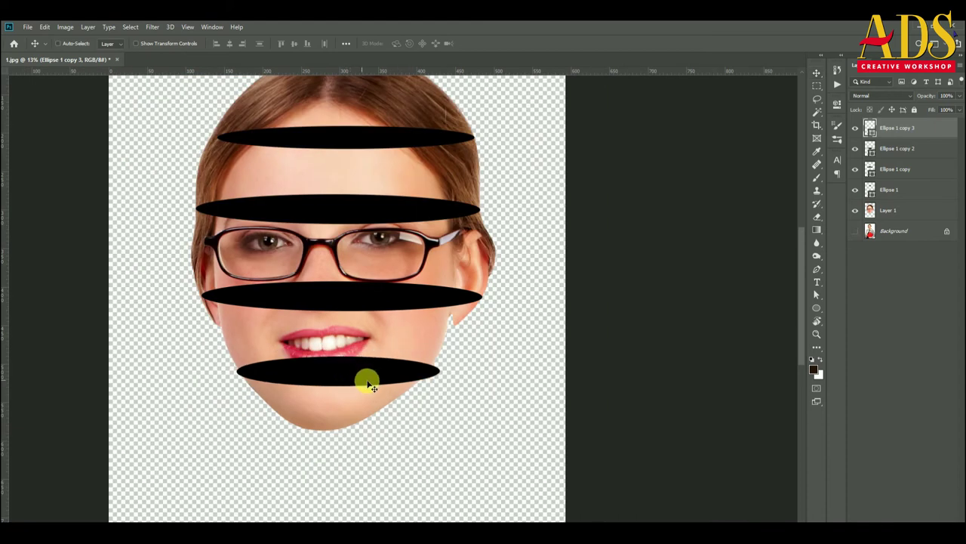
key("ctrl+t")
scroll(442, 368, "up", 5)
left_click_drag(441, 368, 398, 383)
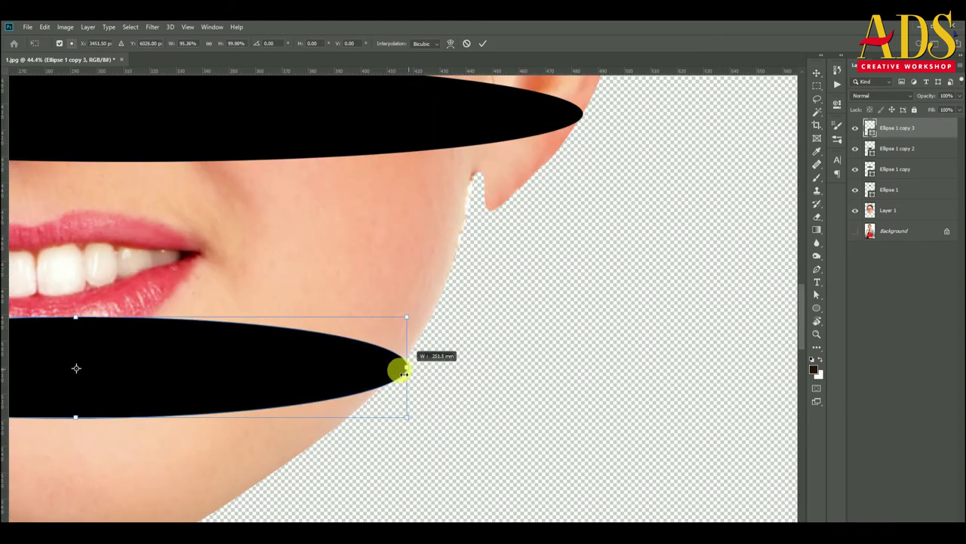
scroll(239, 389, "left", 5)
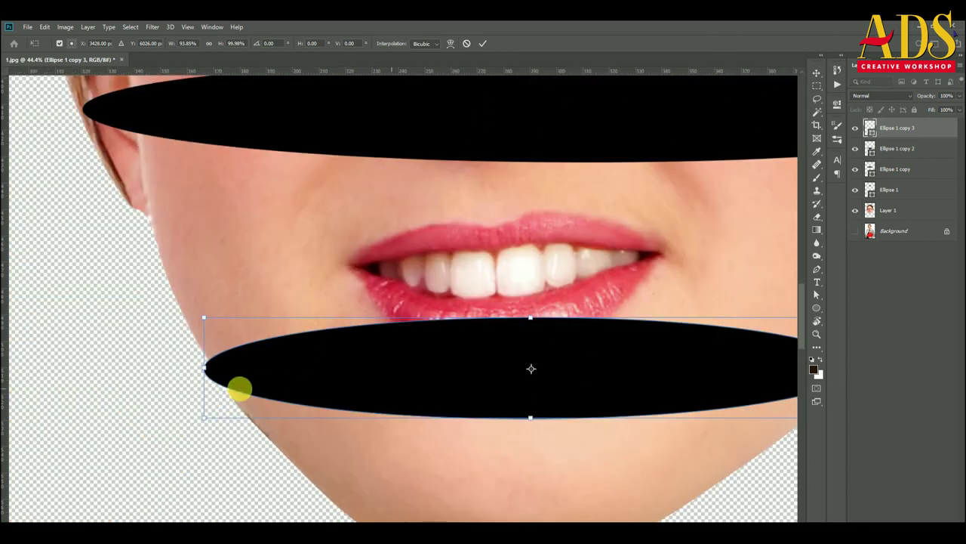
left_click_drag(204, 368, 217, 370)
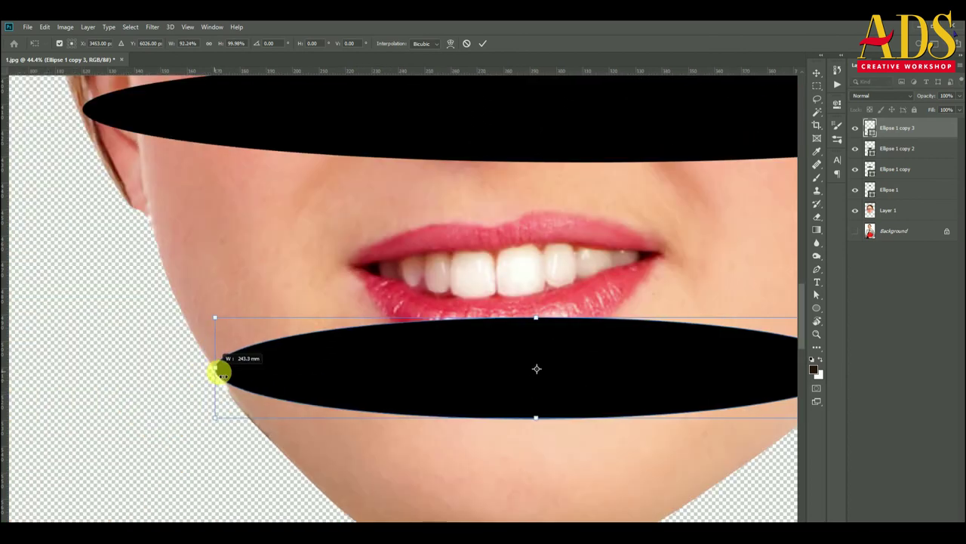
key("Return")
Make the ellipse under the nose taller, then select the ellipse below the lips.
key("ctrl+0")
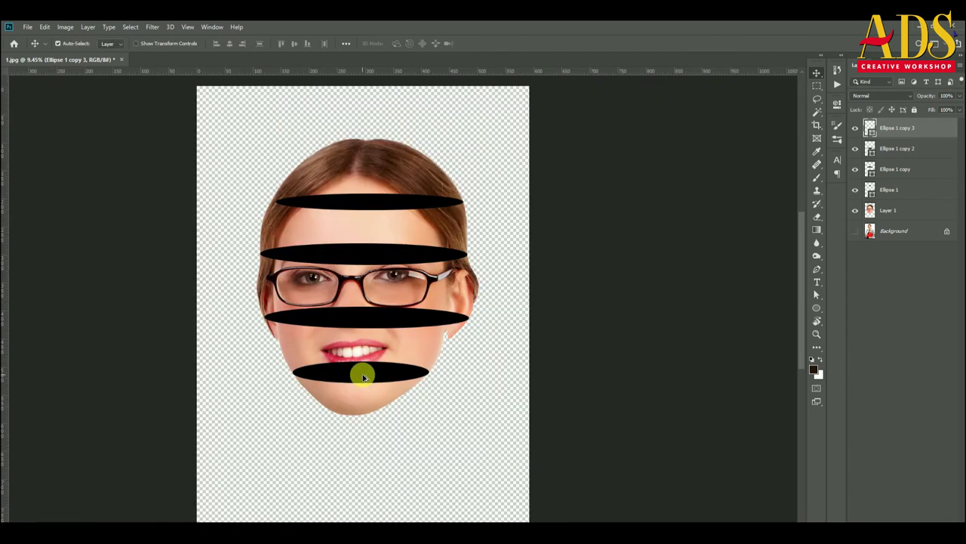
left_click(416, 286)
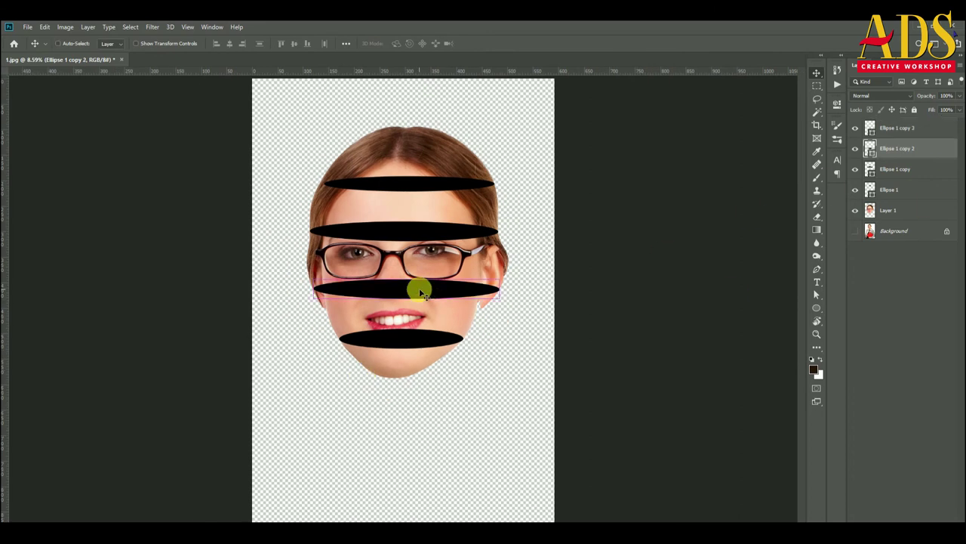
key("ctrl+t")
scroll(405, 277, "up", 3)
left_click_drag(402, 282, 406, 273)
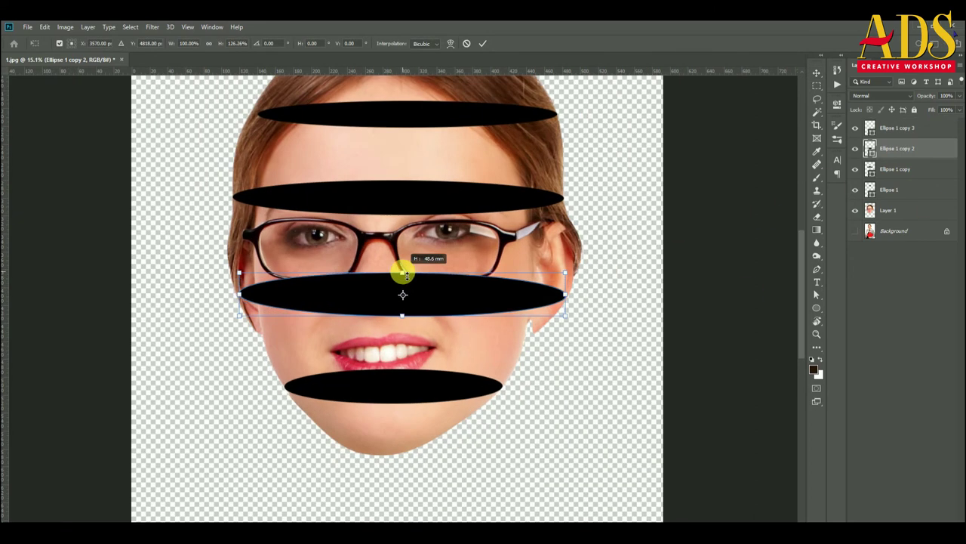
key("Return")
left_click(407, 392)
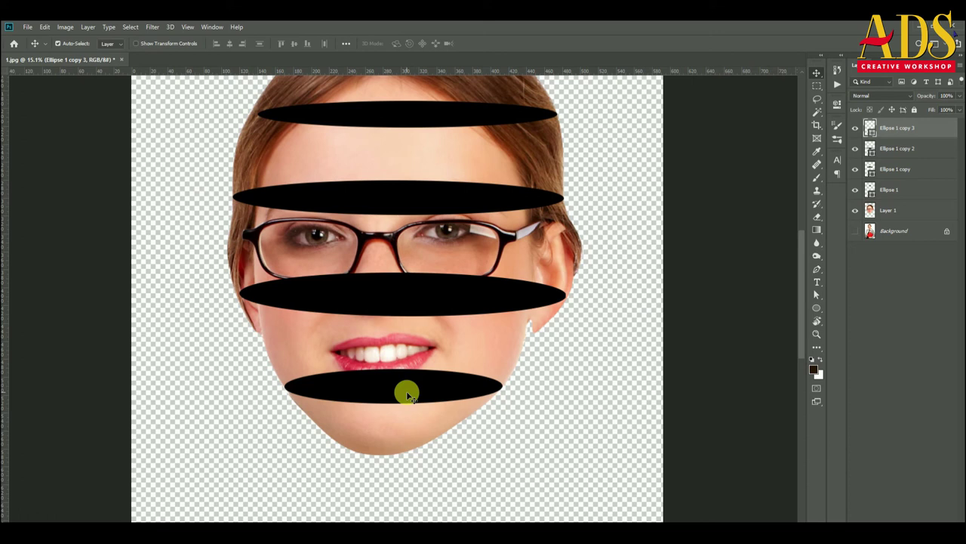
scroll(326, 348, "down", 2)
Duplicate the four ellipse layers, hide the originals, and identify Ellipse 1 copy 7 and copy 4.
left_click(891, 188, "shift")
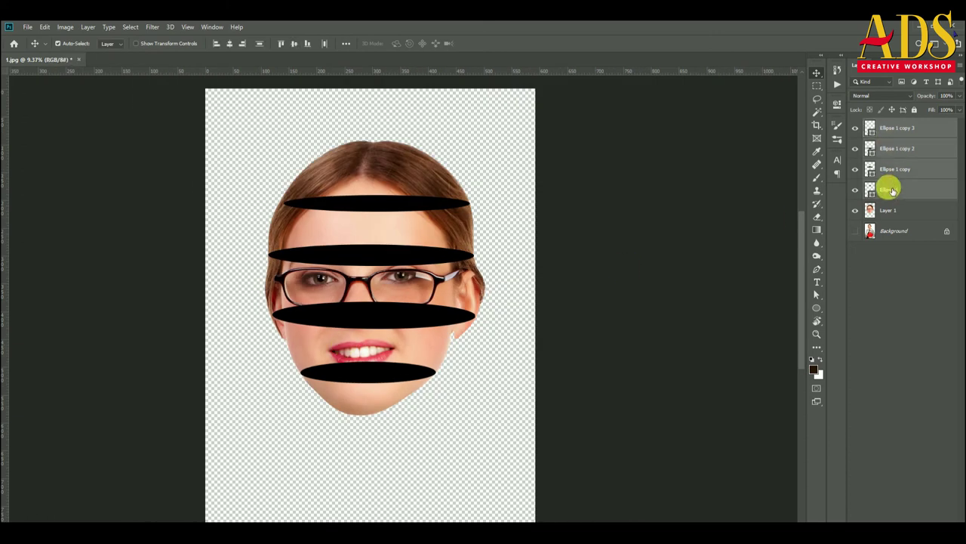
mouse_move(891, 189)
left_mouse_down()
mouse_move(938, 521)
mouse_move(936, 511)
left_mouse_up()
left_click_drag(857, 223, 864, 272)
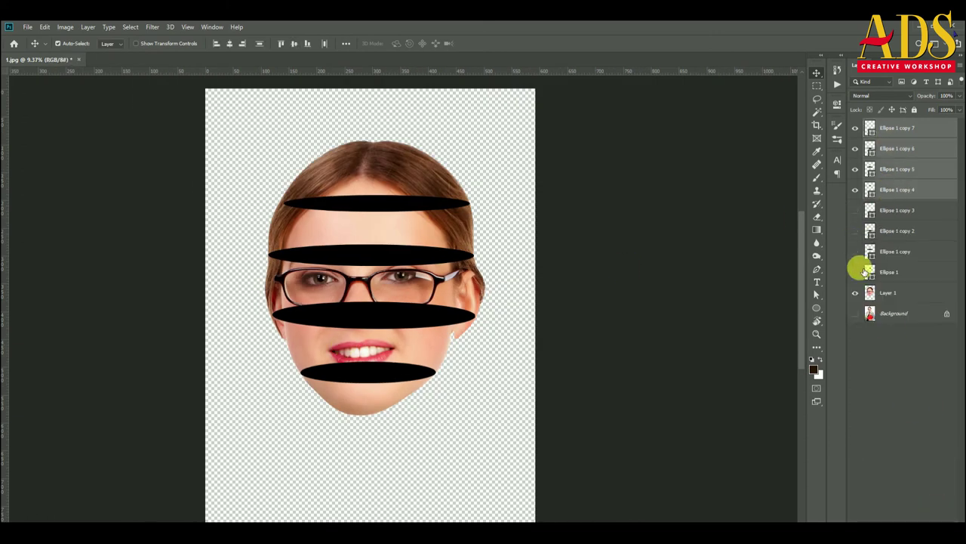
left_click(875, 129)
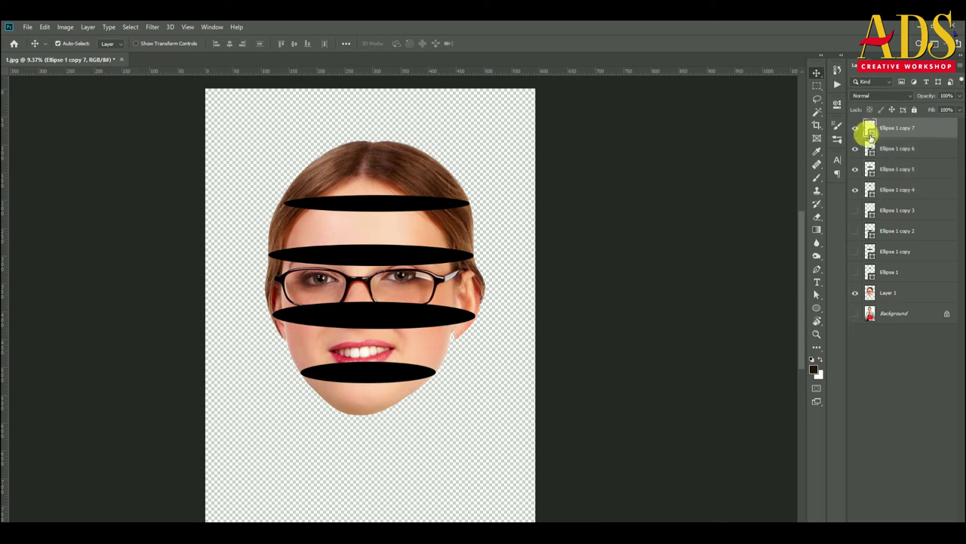
left_click(856, 129)
left_click(855, 129)
left_click(856, 189)
left_click(856, 190)
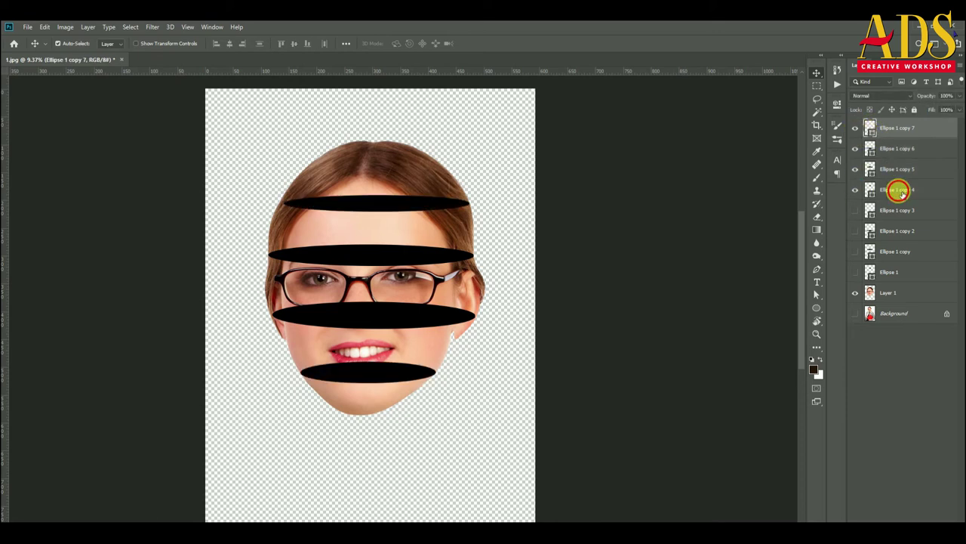
left_click(897, 189)
With Direct Selection, pull the top ellipse up to the hairline and round it into a dome.
key("ctrl+t")
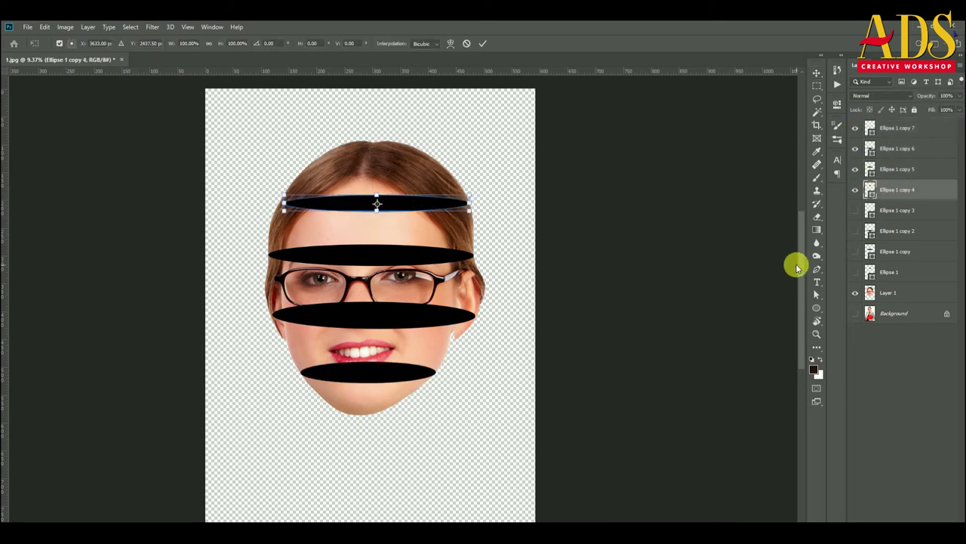
key("Return")
left_click(816, 296)
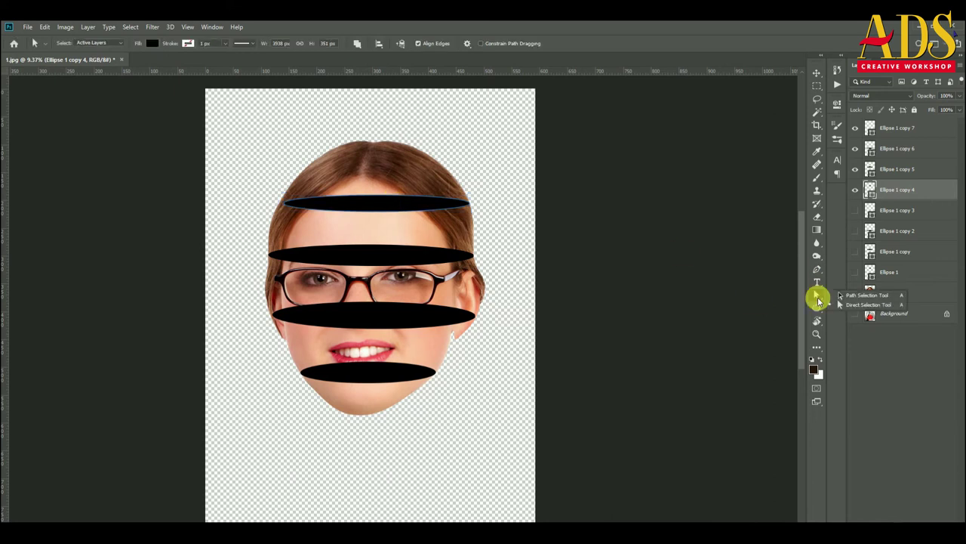
left_click(868, 304)
left_click_drag(377, 195, 371, 133)
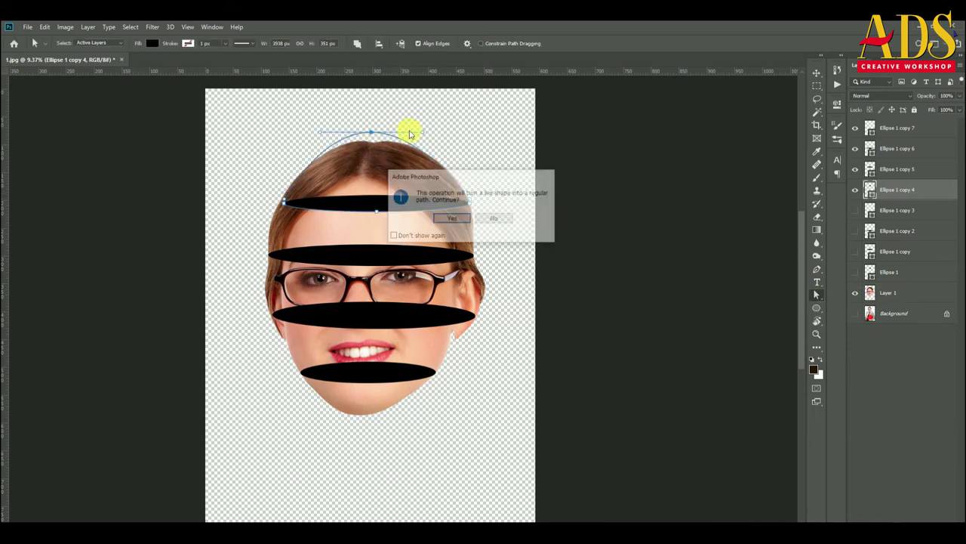
left_click(448, 218)
left_click_drag(477, 135, 478, 133)
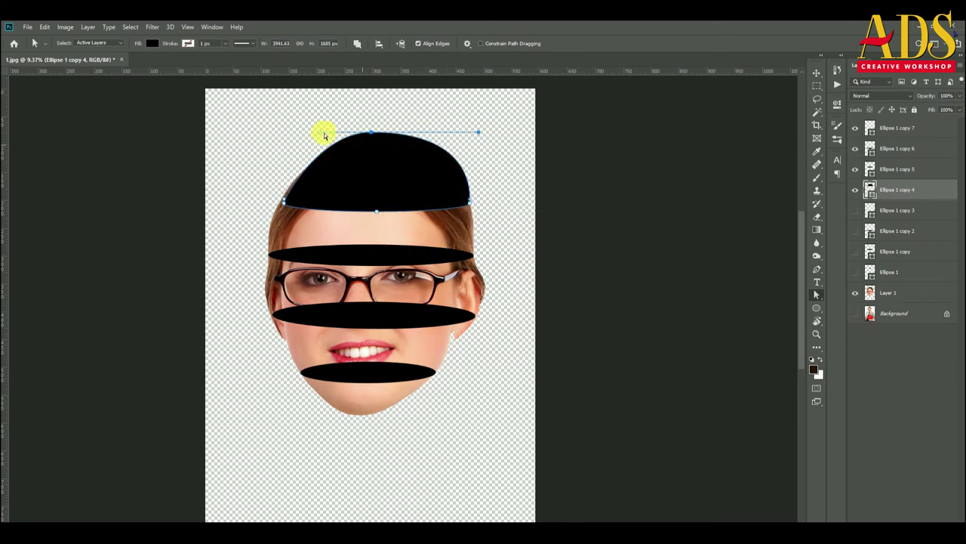
left_click_drag(318, 132, 291, 132)
scroll(282, 200, "up", 2)
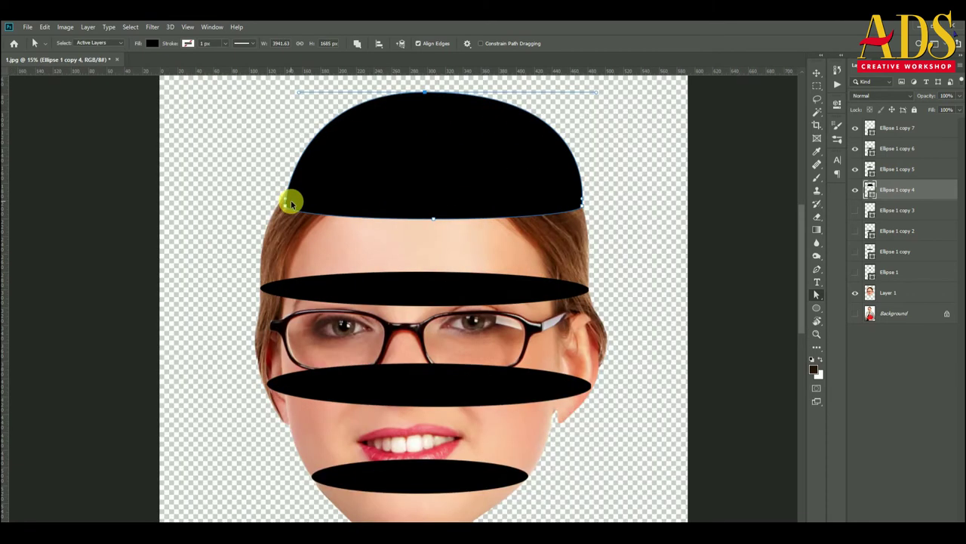
scroll(281, 200, "up", 2)
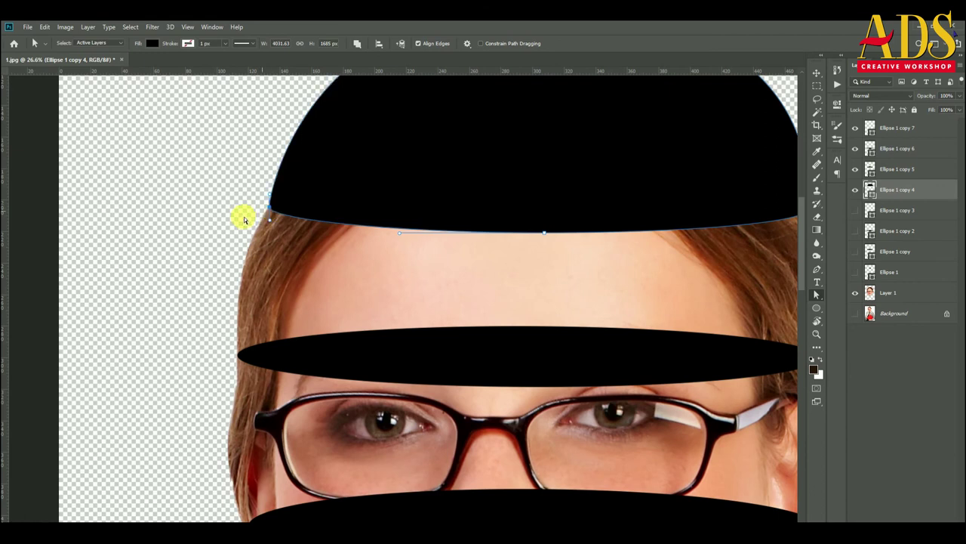
scroll(250, 216, "down", 1)
scroll(253, 226, "down", 2)
scroll(679, 205, "up", 2)
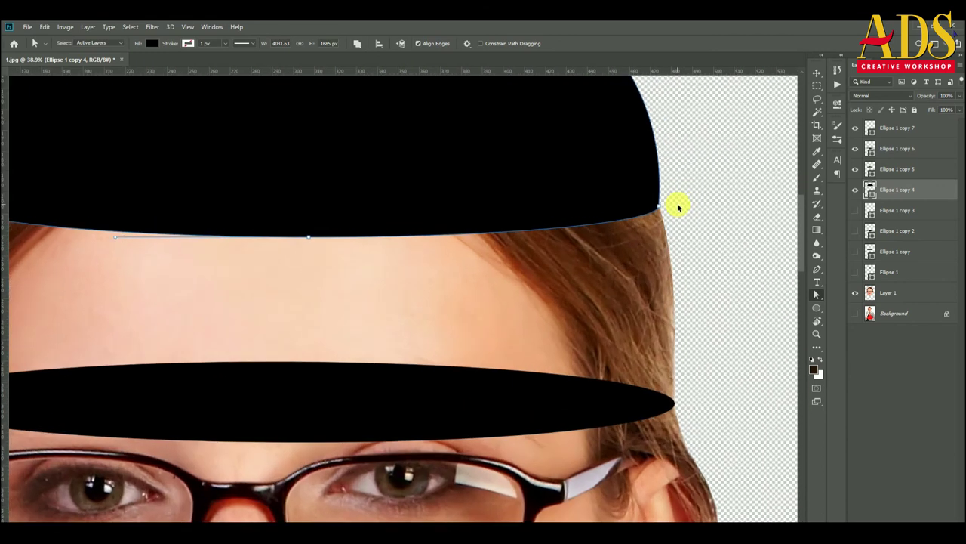
scroll(647, 207, "up", 2)
scroll(639, 224, "down", 3)
scroll(640, 227, "down", 2)
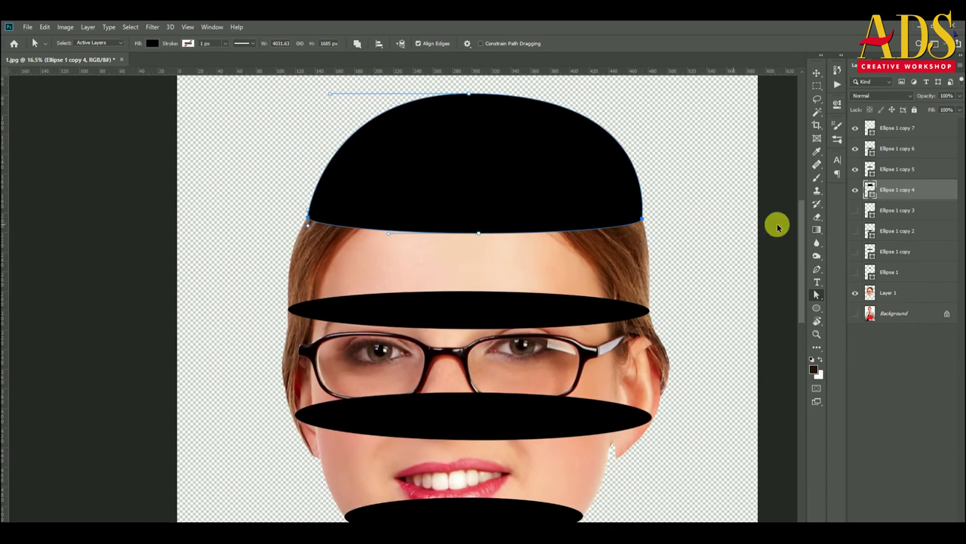
Copy the crown area under the dome from Layer 1 to Layer 2, then delete Ellipse 1 copy 4.
left_click(897, 298)
key("ctrl+j")
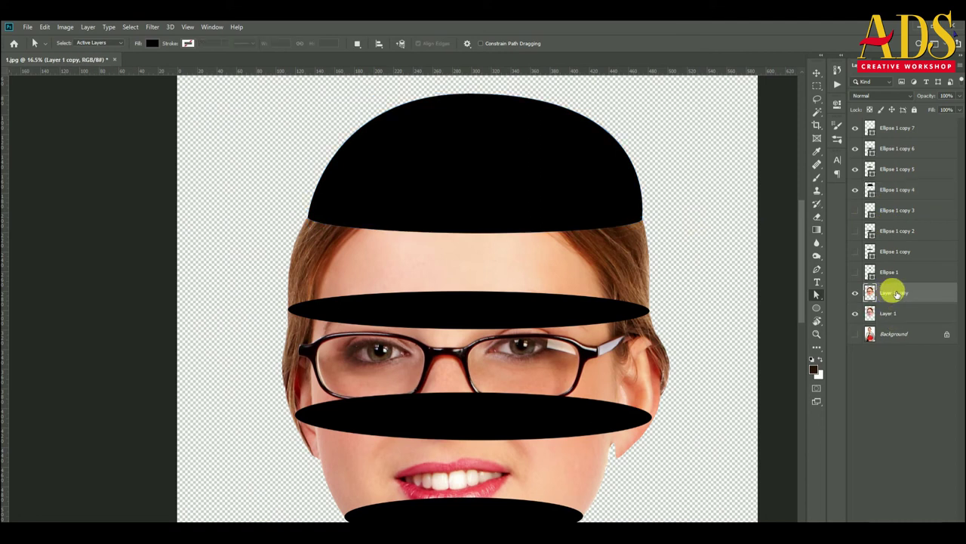
key("ctrl+z")
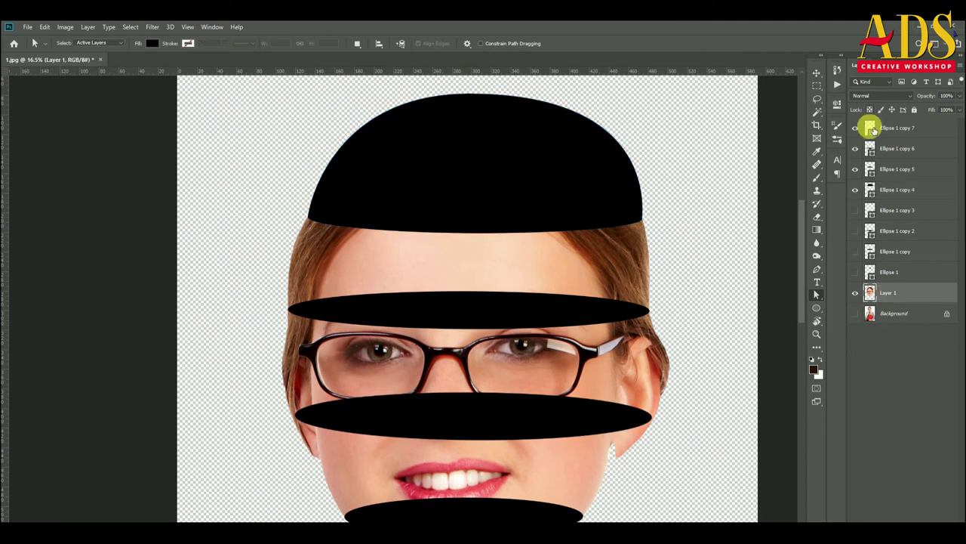
left_click(872, 131)
left_click(870, 190, "ctrl")
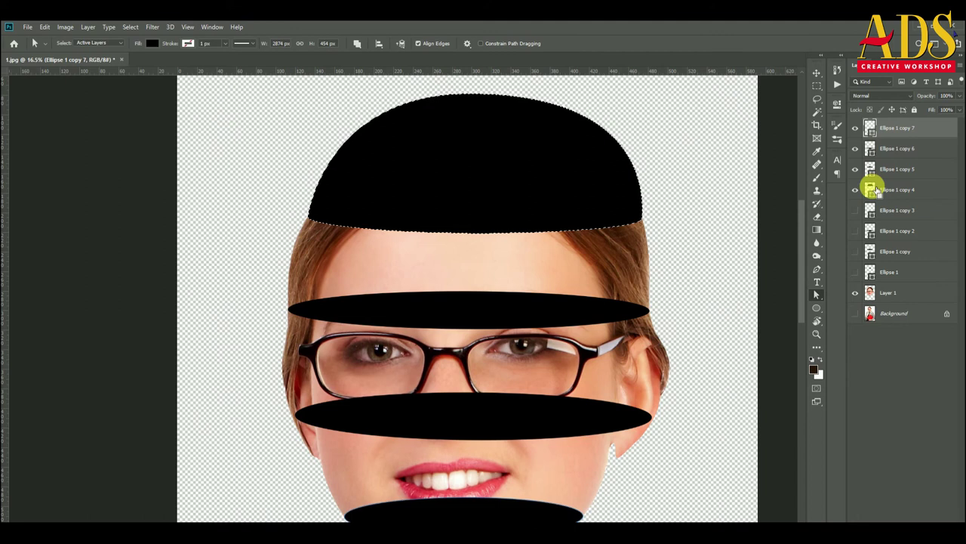
left_click(893, 296)
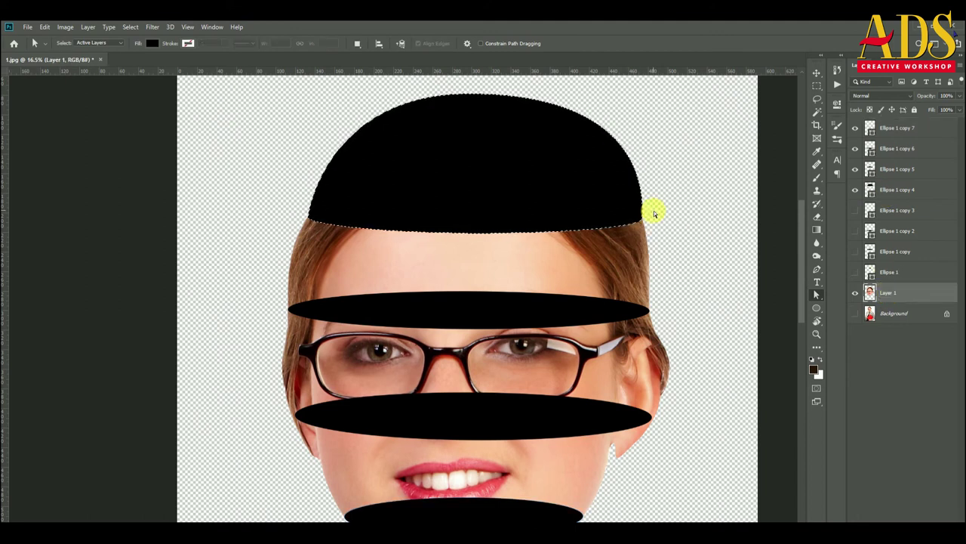
key("ctrl+j")
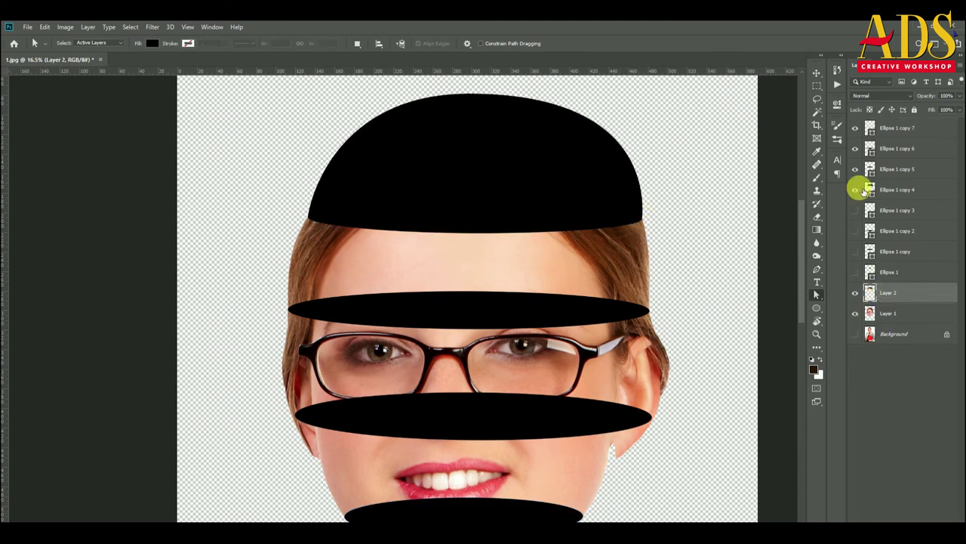
left_click(868, 189)
key("Delete")
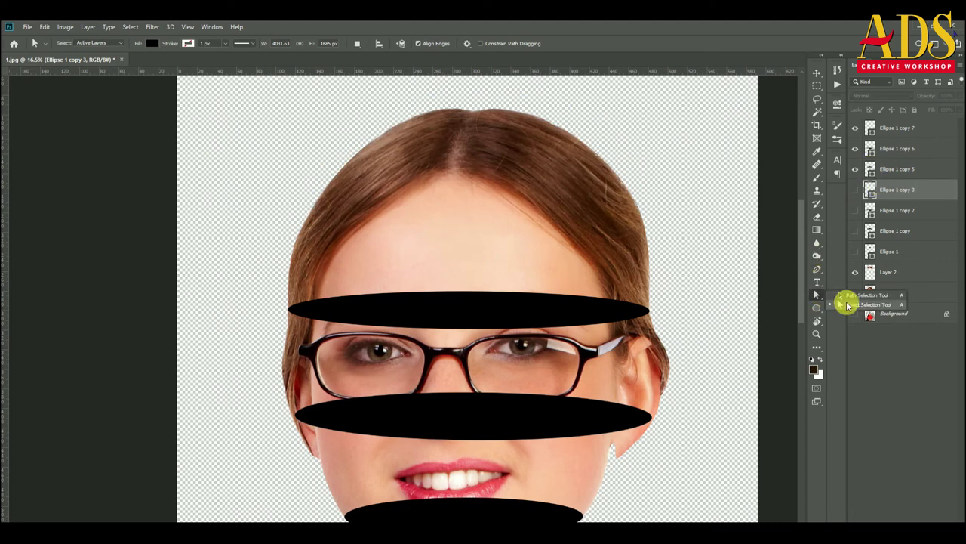
Pull Ellipse 1 copy 5's top point over the head and round it into a dome.
left_click(873, 169)
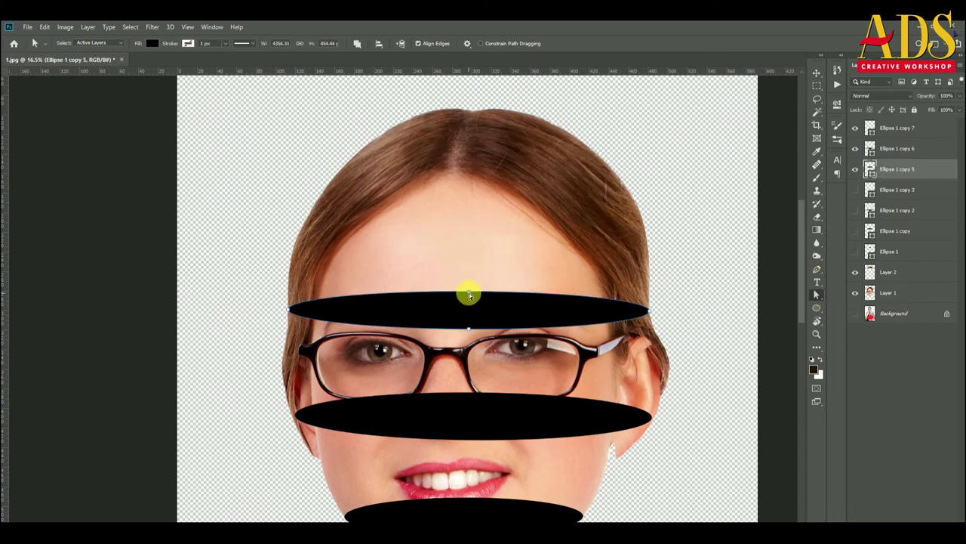
left_click_drag(469, 292, 466, 91)
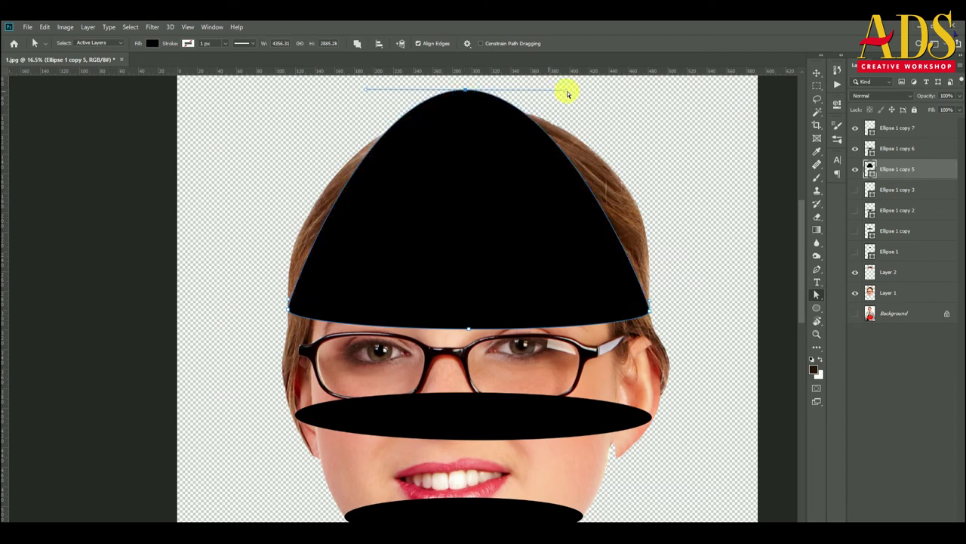
left_click_drag(568, 94, 712, 99)
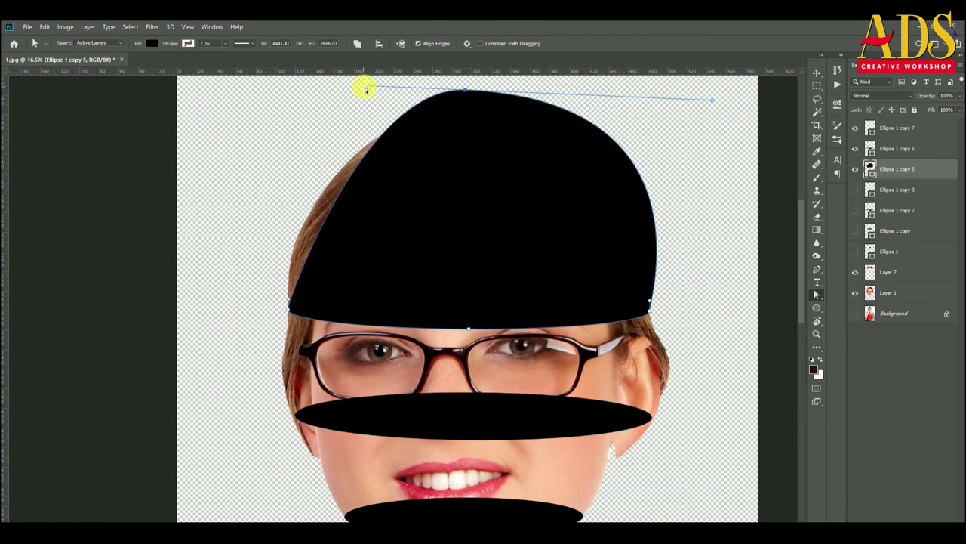
left_click_drag(364, 89, 240, 96)
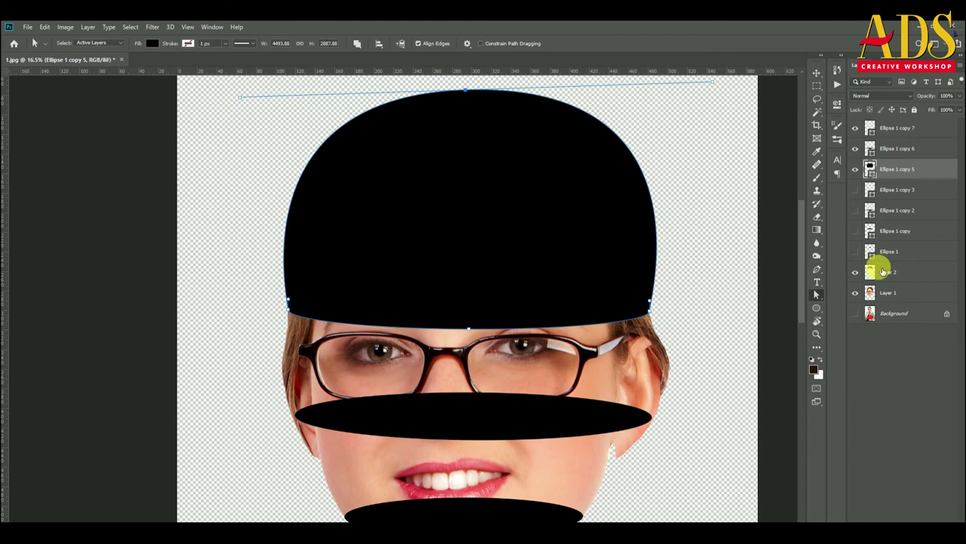
Copy the domed face area from Layer 1 to Layer 3, then delete Ellipse 1 copy 5.
left_click(817, 73)
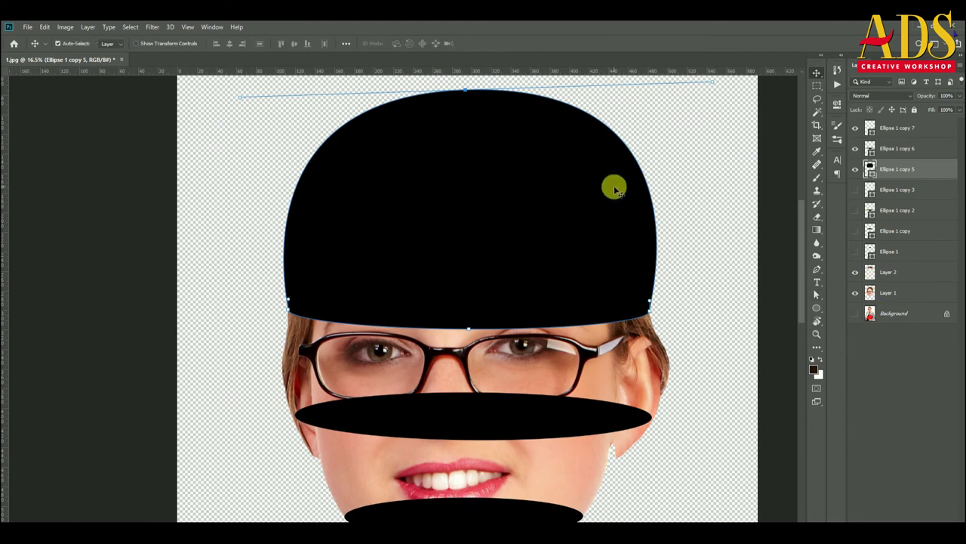
left_click(870, 169, "ctrl")
left_click(887, 292)
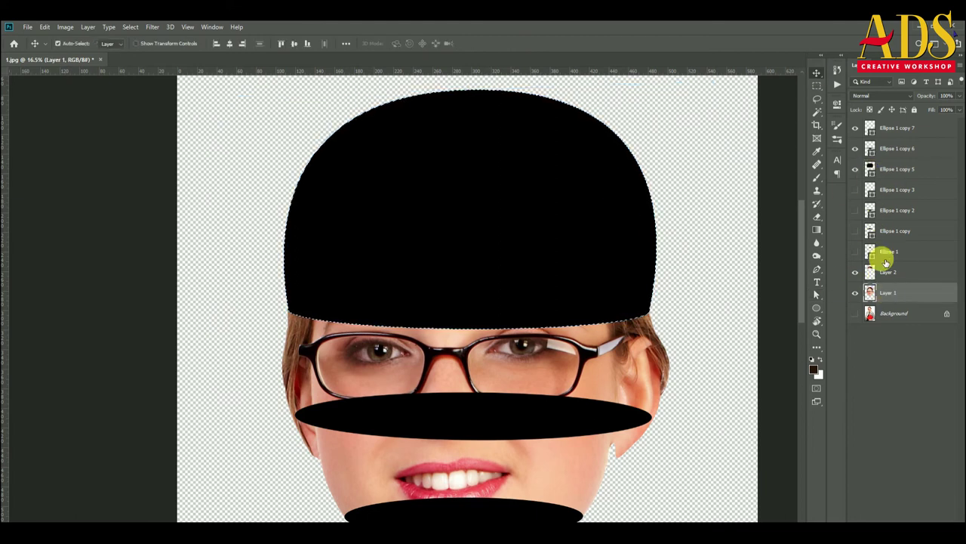
key("ctrl+j")
left_click(896, 171)
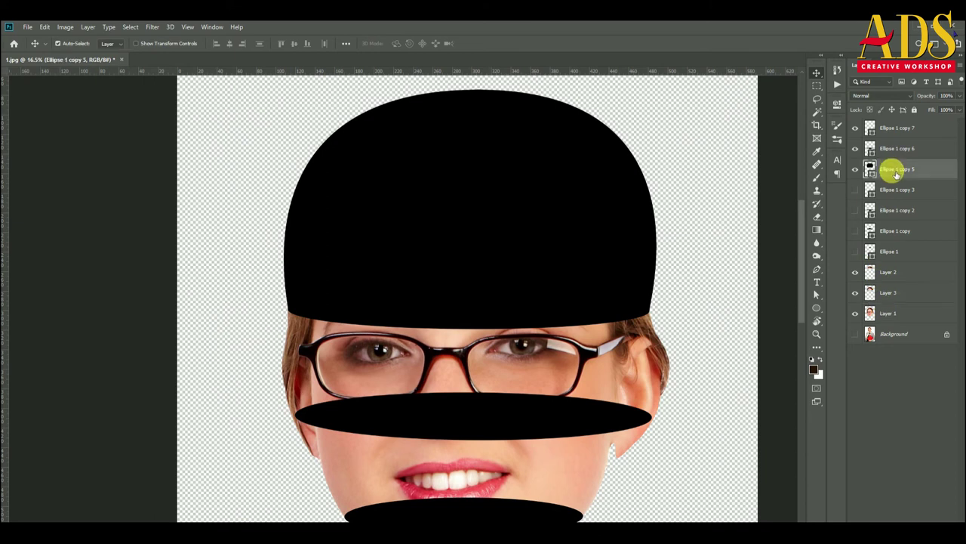
key("Delete")
Reshape the ellipse below the glasses into a dome covering the whole head.
left_click(870, 148)
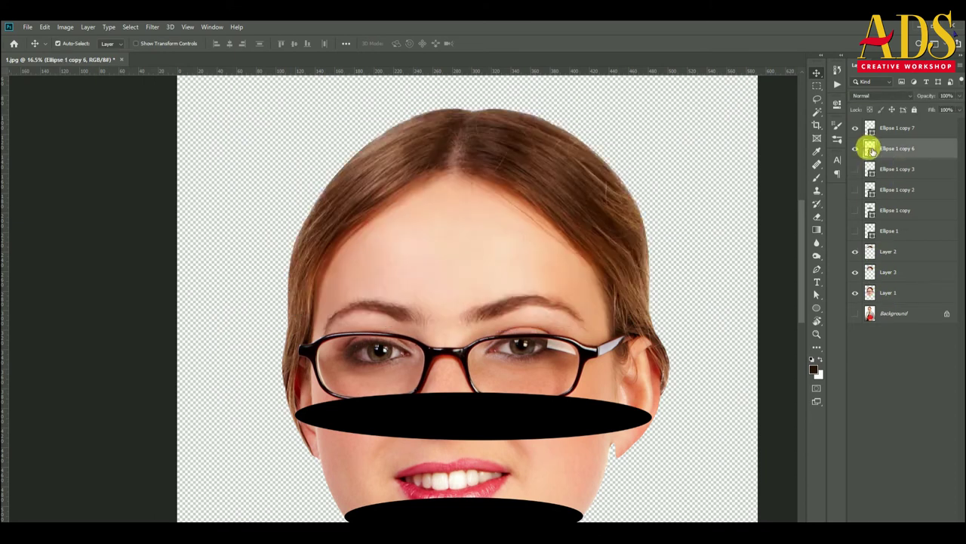
left_click(816, 297)
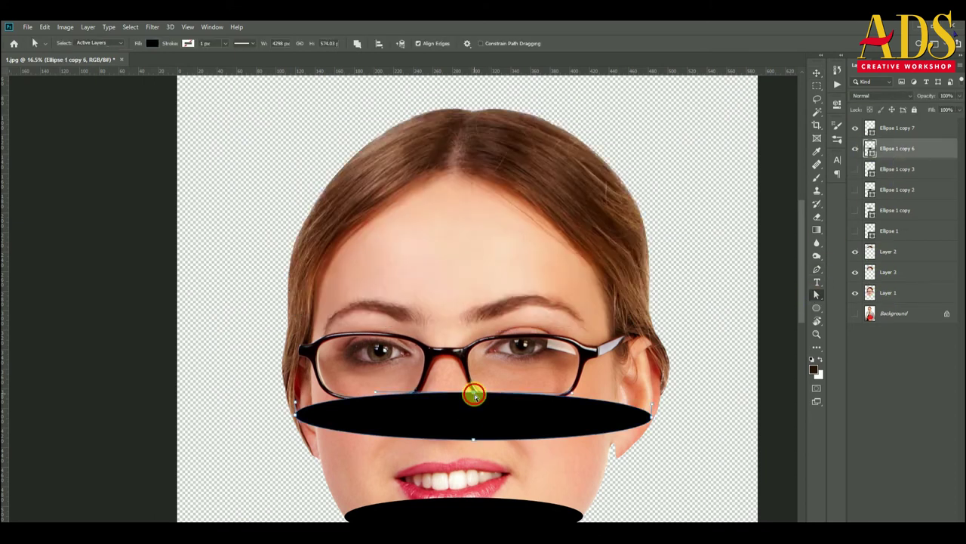
left_click_drag(474, 394, 445, 223)
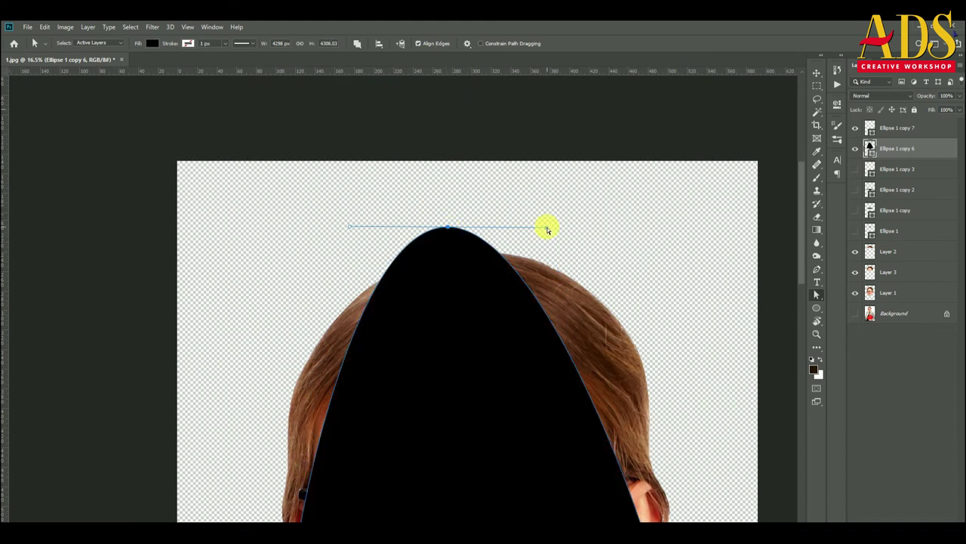
left_click_drag(548, 229, 760, 252)
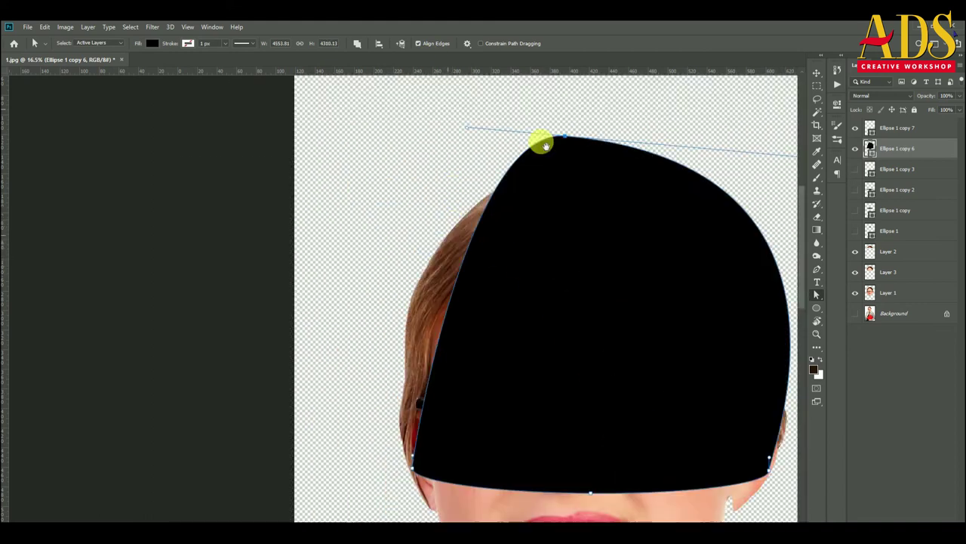
mouse_move(543, 145)
left_mouse_down()
mouse_move(223, 240)
mouse_move(270, 205)
left_mouse_up()
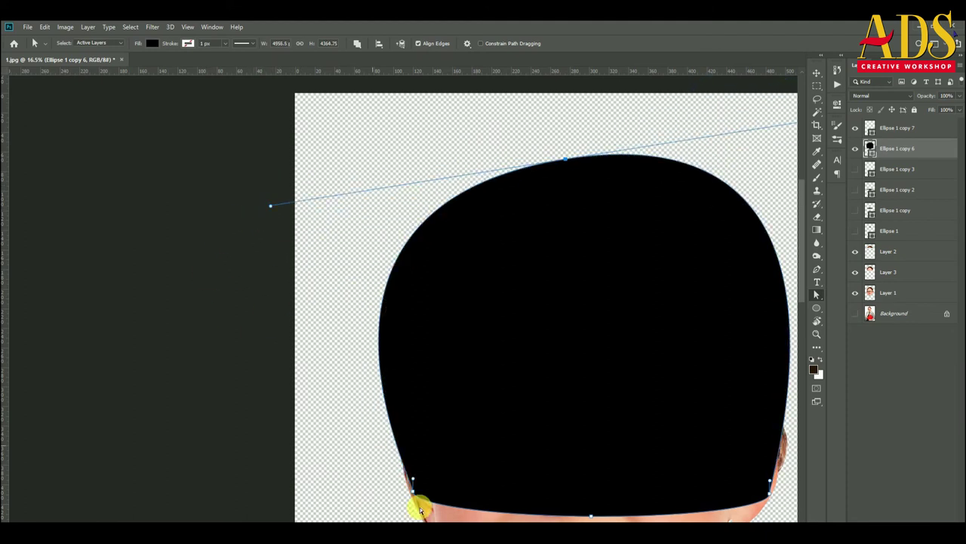
scroll(414, 501, "up", 3)
scroll(414, 487, "up", 3)
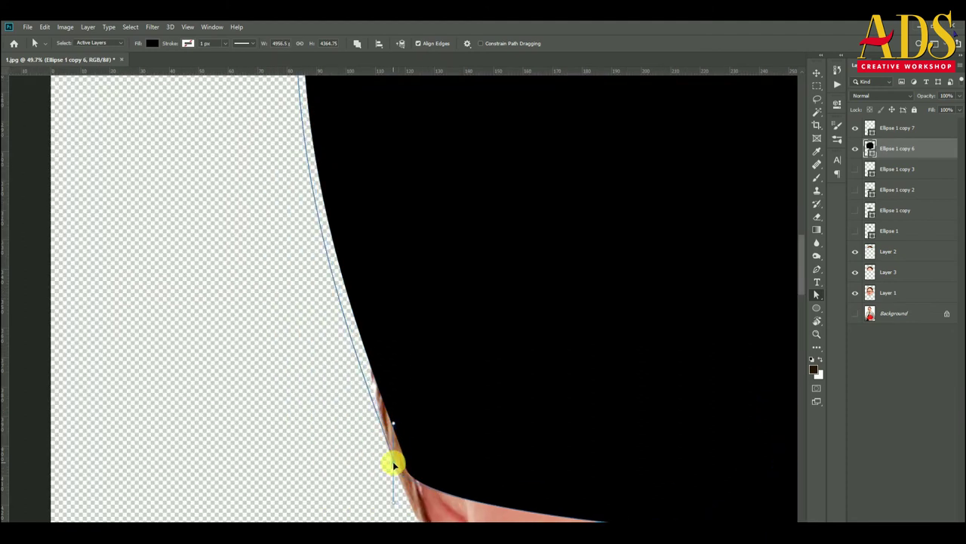
scroll(317, 446, "down", 6)
scroll(722, 447, "up", 2)
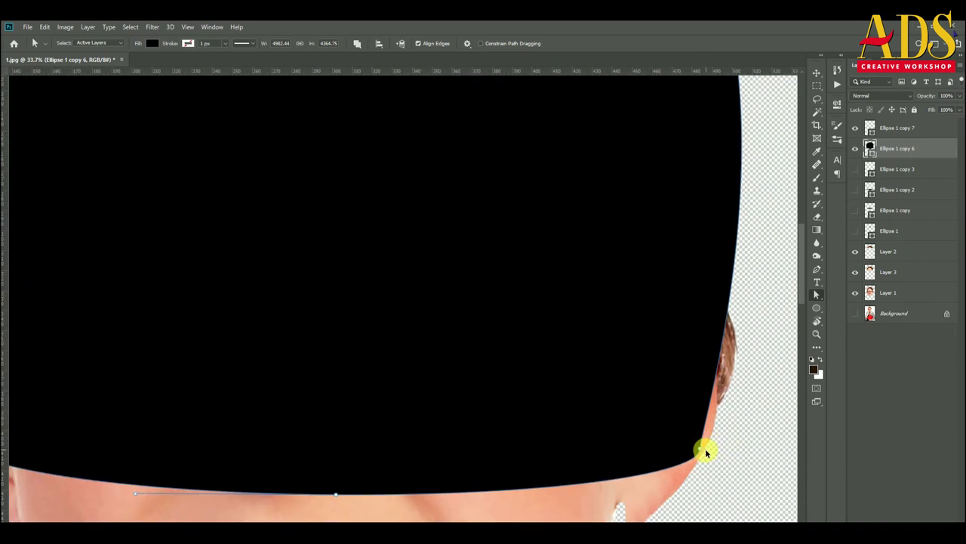
left_click(701, 452)
left_click_drag(708, 448, 763, 339)
scroll(725, 350, "down", 3)
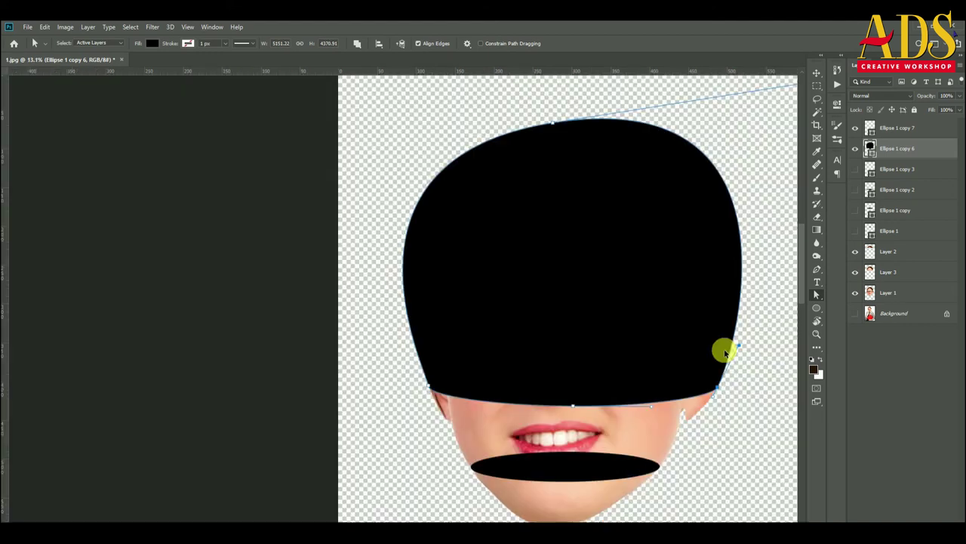
Copy the dome-covered face area from Layer 1 to Layer 4, then delete Ellipse 1 copy 6.
left_click(879, 292)
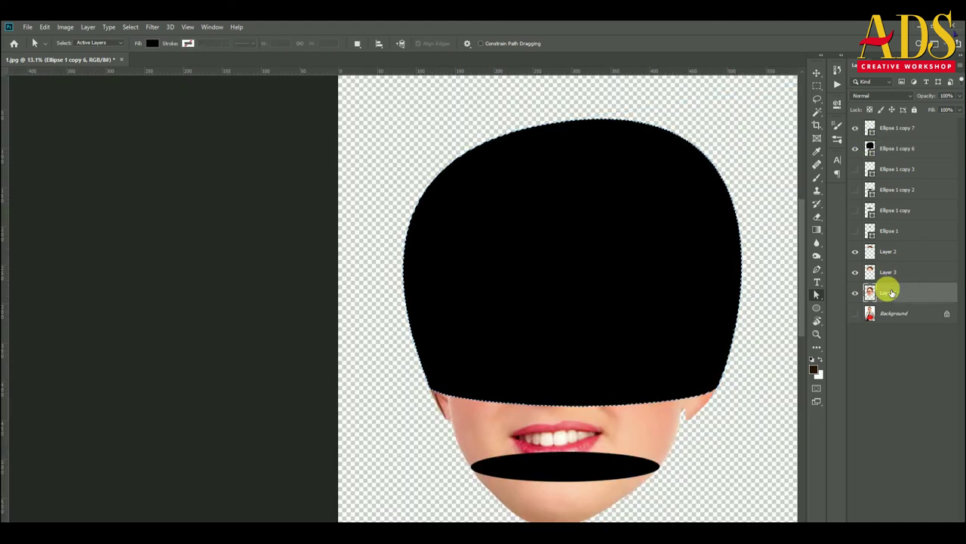
key("ctrl+j")
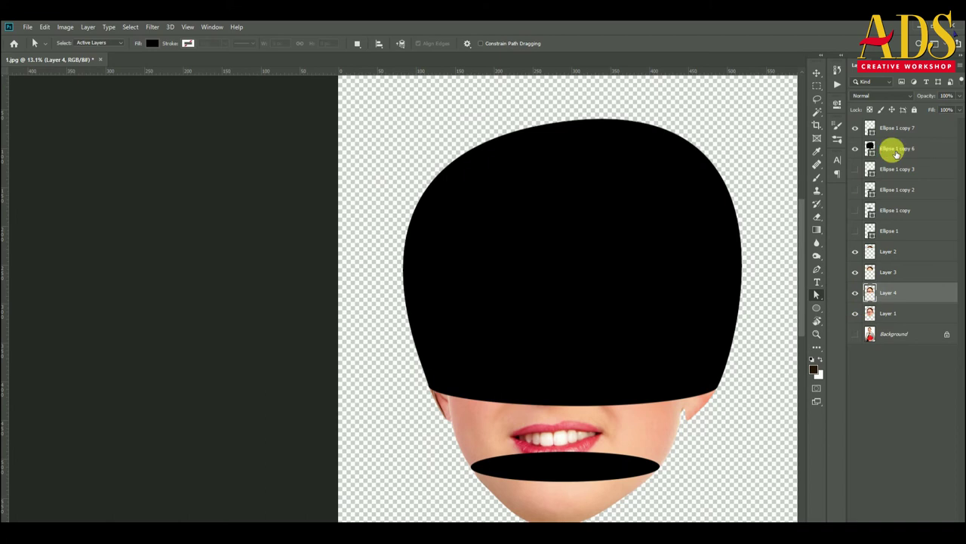
left_click(896, 151)
key("Delete")
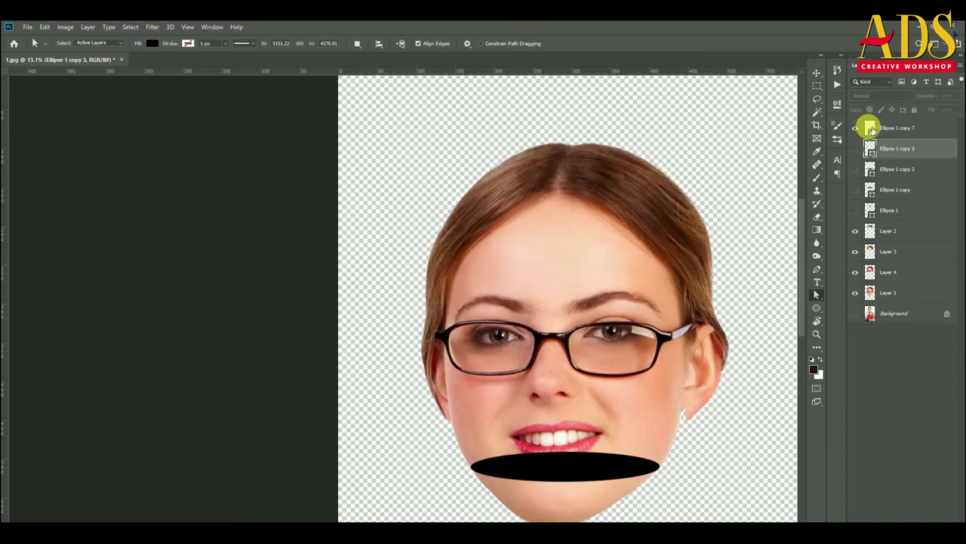
Duplicate the lowest ellipse and stretch it into a bulb covering the head and face.
left_click_drag(872, 130, 865, 126)
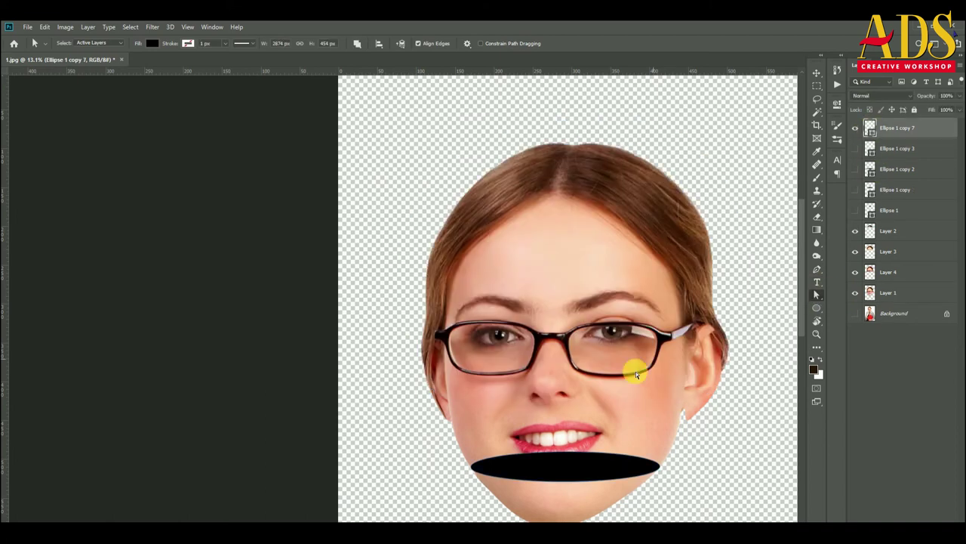
mouse_move(566, 453)
left_mouse_down()
mouse_move(562, 179)
mouse_move(381, 185)
mouse_move(195, 167)
left_mouse_up()
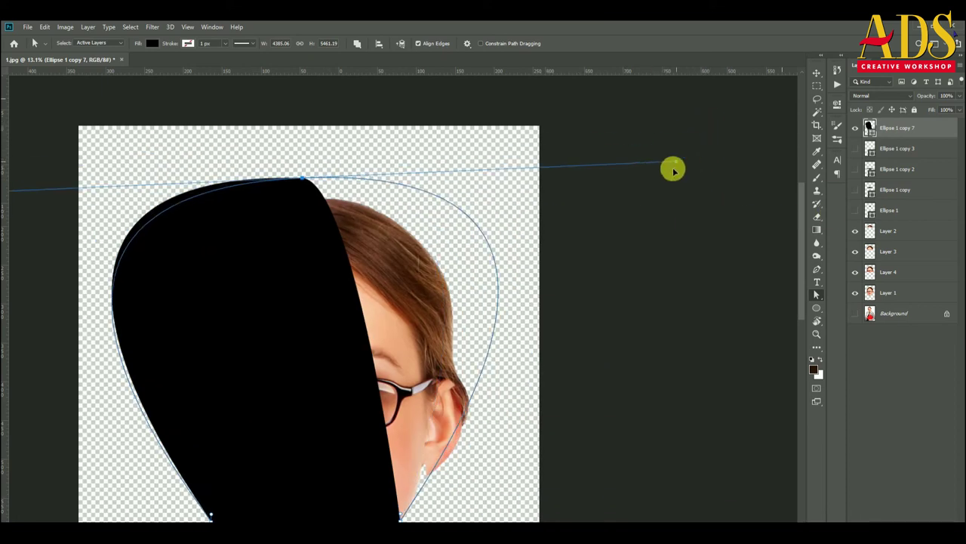
left_click_drag(615, 181, 673, 175)
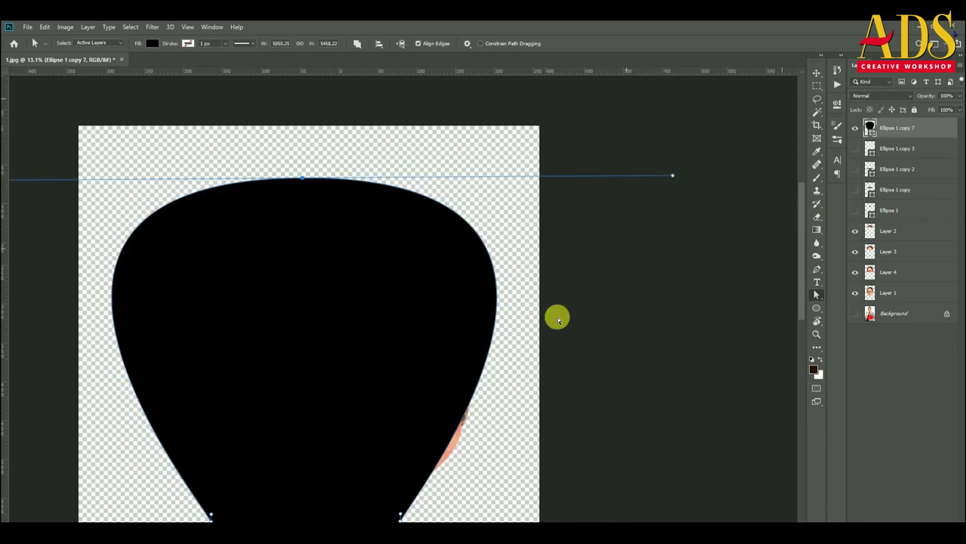
scroll(557, 319, "down", 3)
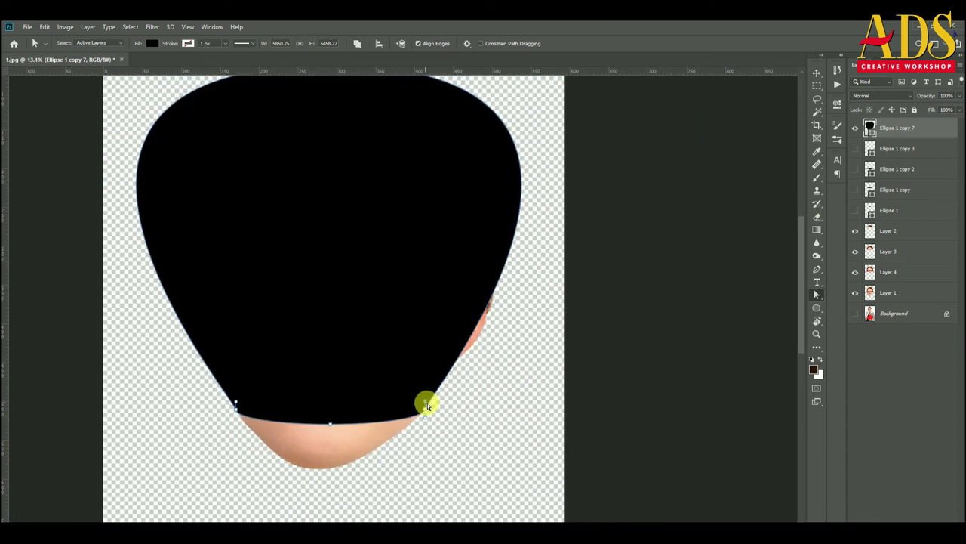
left_click_drag(427, 405, 443, 395)
mouse_move(425, 406)
left_mouse_down()
mouse_move(496, 347)
mouse_move(493, 322)
left_mouse_up()
left_click(816, 72)
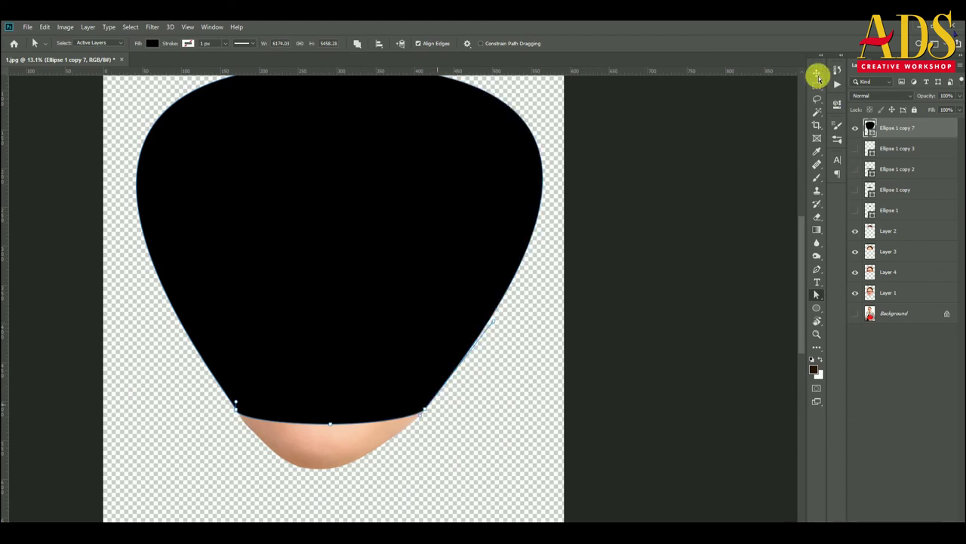
Copy the face area inside the bulb from Layer 1 to Layer 5, then delete the bulb shape.
left_click(887, 300)
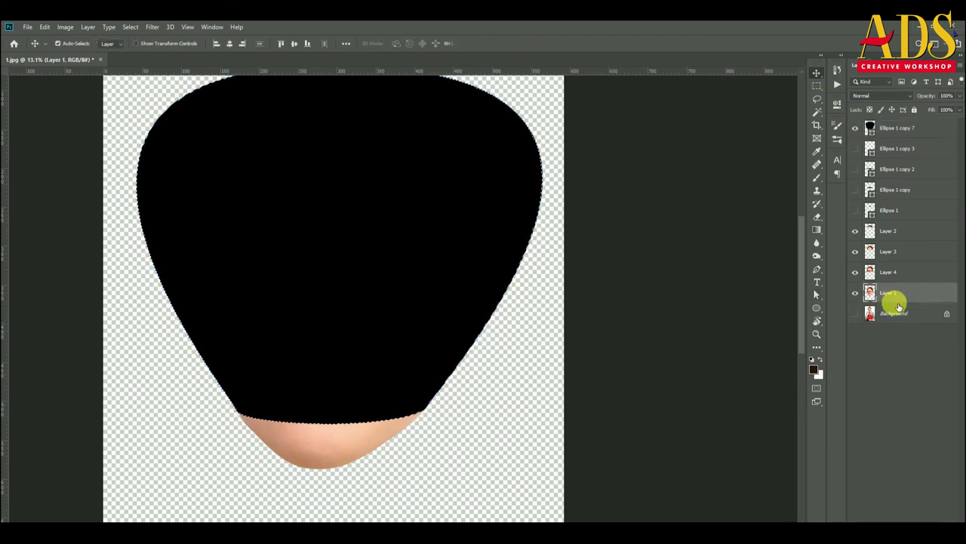
key("ctrl+j")
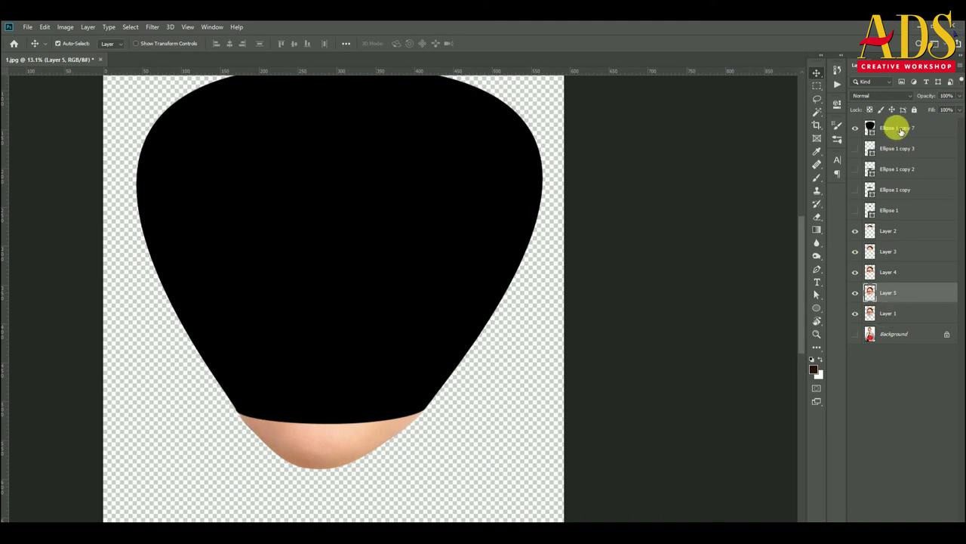
left_click(887, 128)
key("Delete")
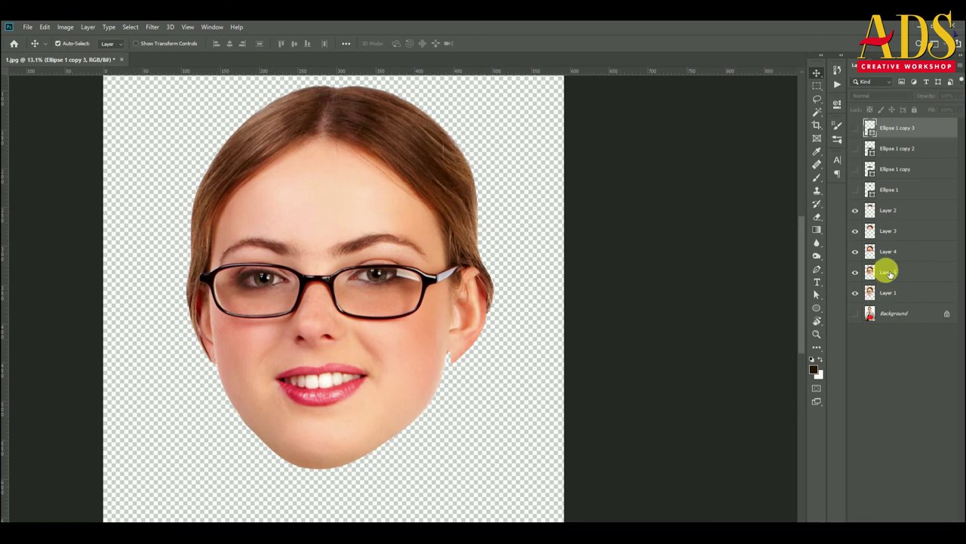
Show all ellipses, then duplicate the lowest one and hide the upper three.
left_click_drag(856, 190, 855, 129)
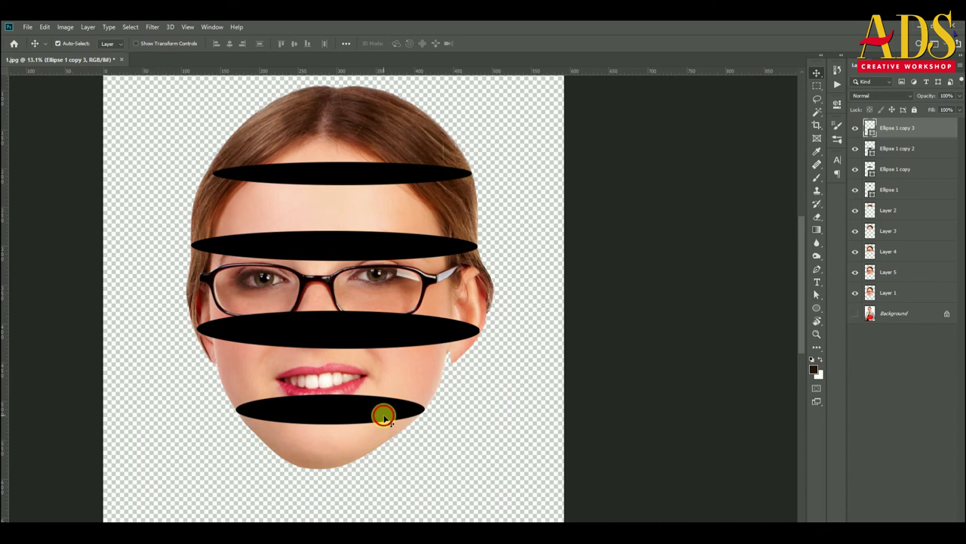
left_click_drag(384, 417, 410, 416)
key("ctrl+z")
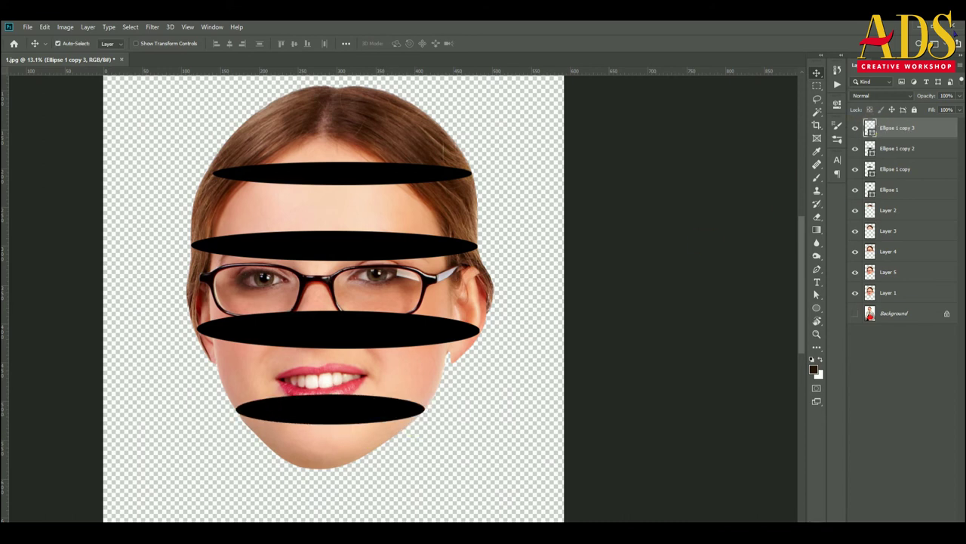
key("ctrl+j")
left_click_drag(855, 169, 855, 210)
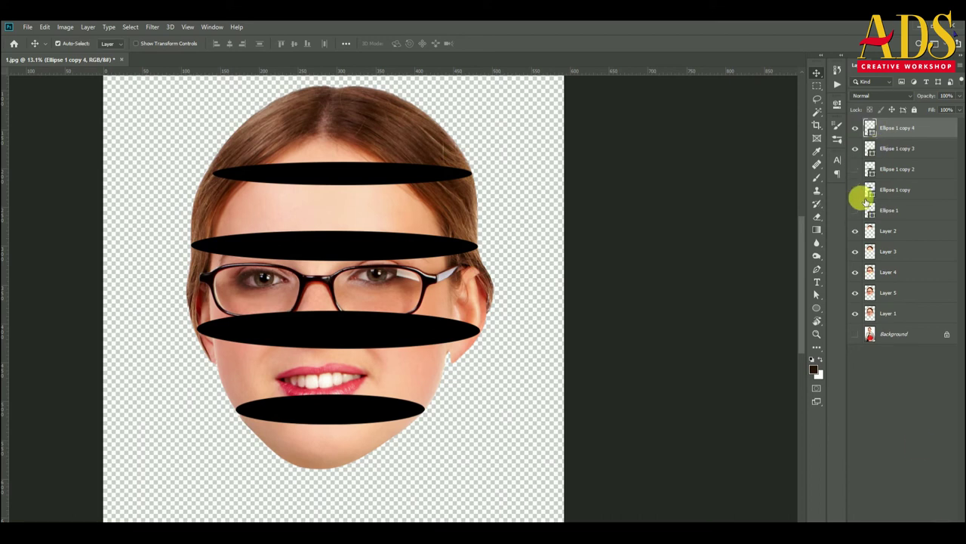
left_click(868, 126)
Reshape the ellipse copy into a black bowl over the chin, then duplicate Layer 1.
key("a")
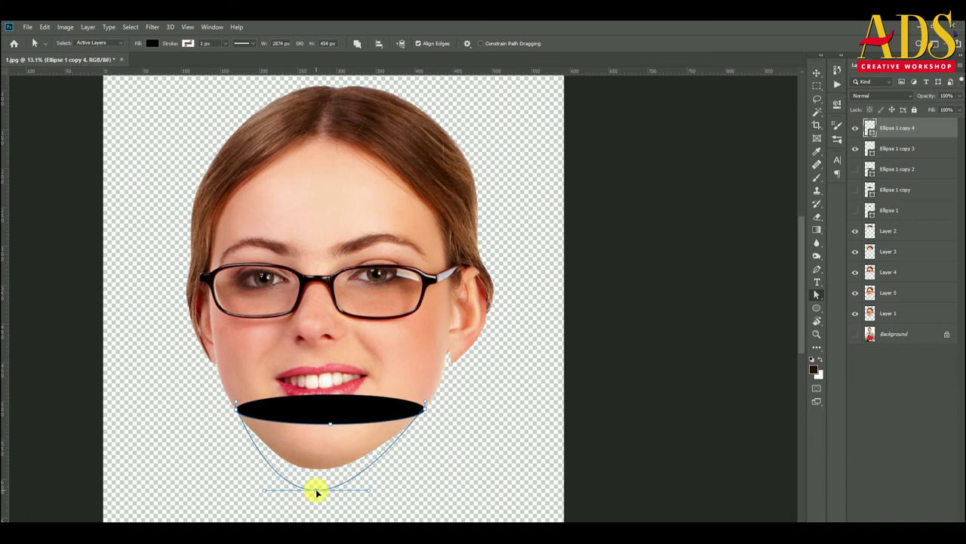
left_click_drag(330, 395, 315, 490)
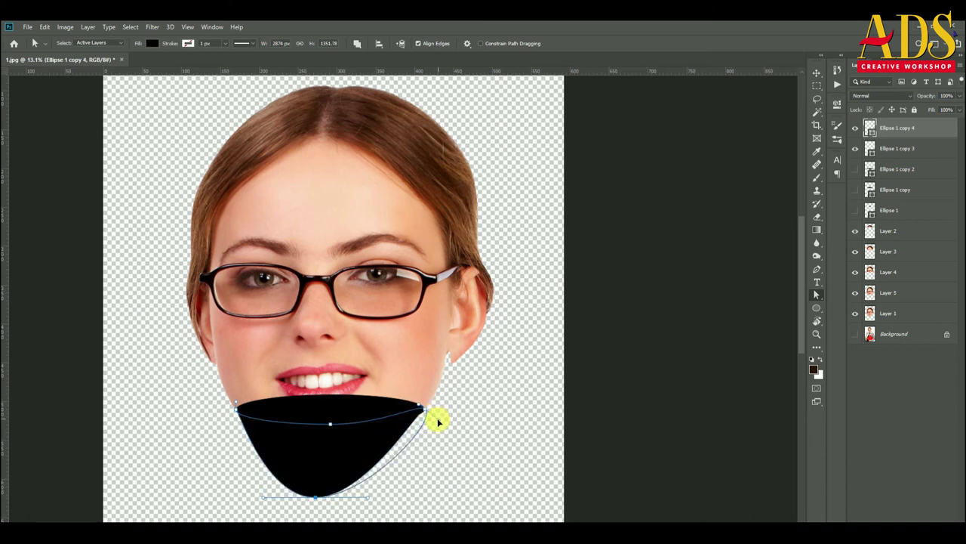
left_click_drag(434, 427, 434, 428)
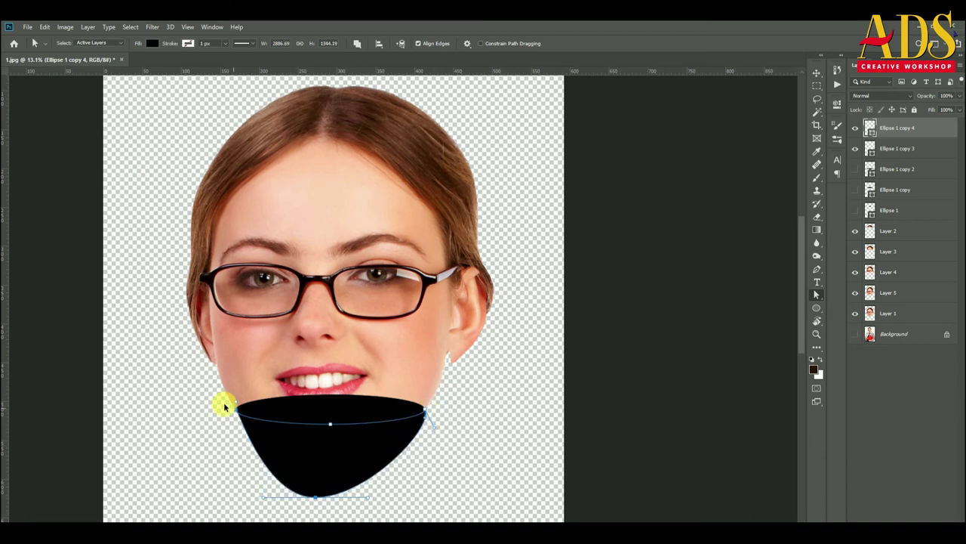
left_click_drag(238, 412, 216, 434)
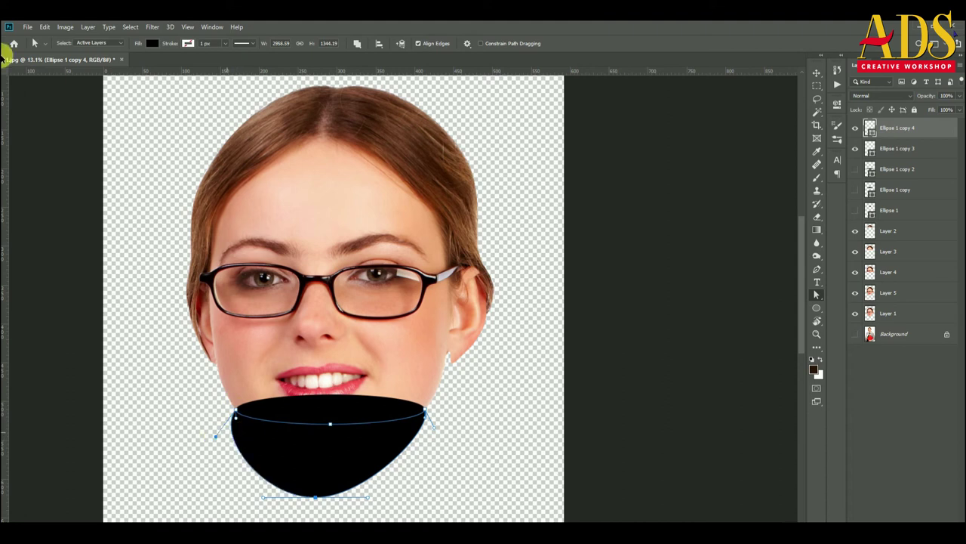
left_click(817, 73)
left_click(890, 313)
key("ctrl+j")
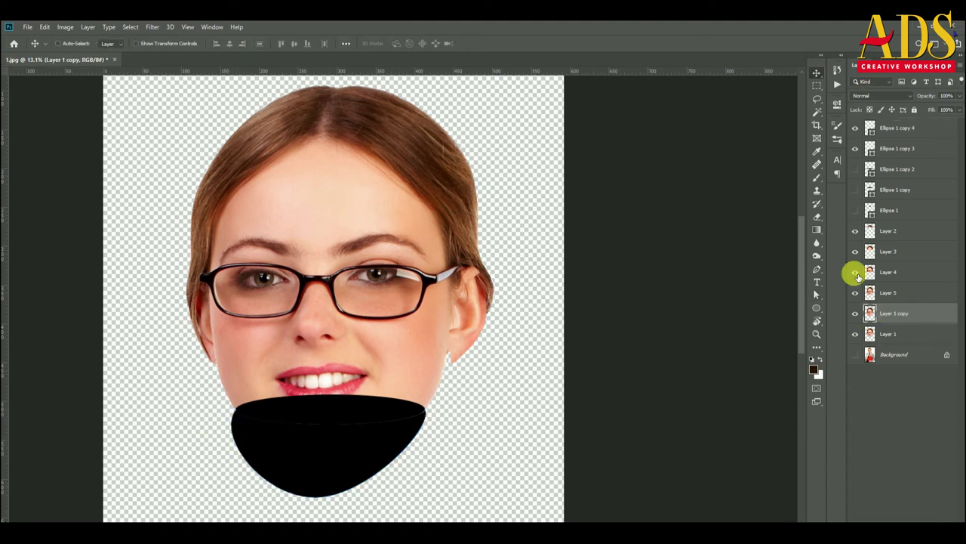
Remove the stray Layer 1 duplicate and copy the chin area onto Layer 6.
key("Delete")
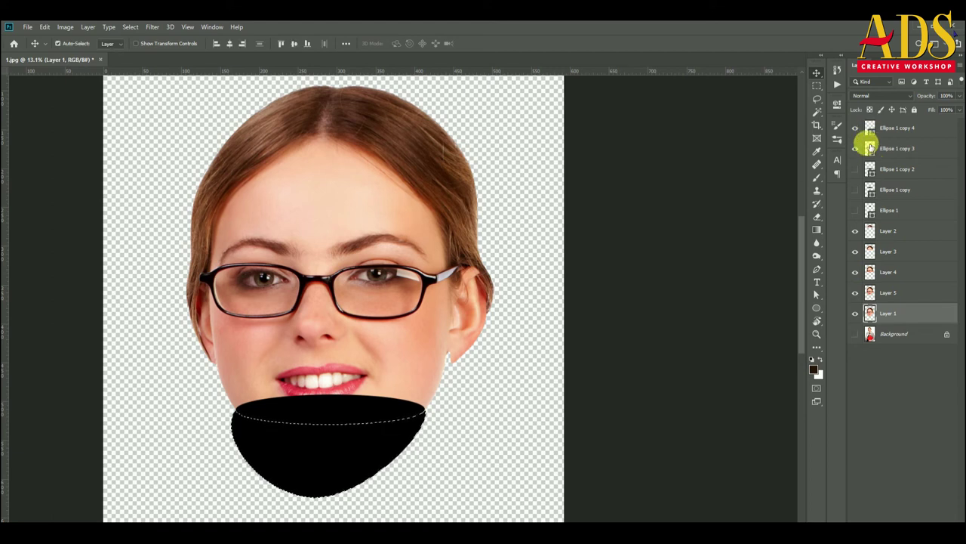
left_click(856, 149)
key("ctrl+j")
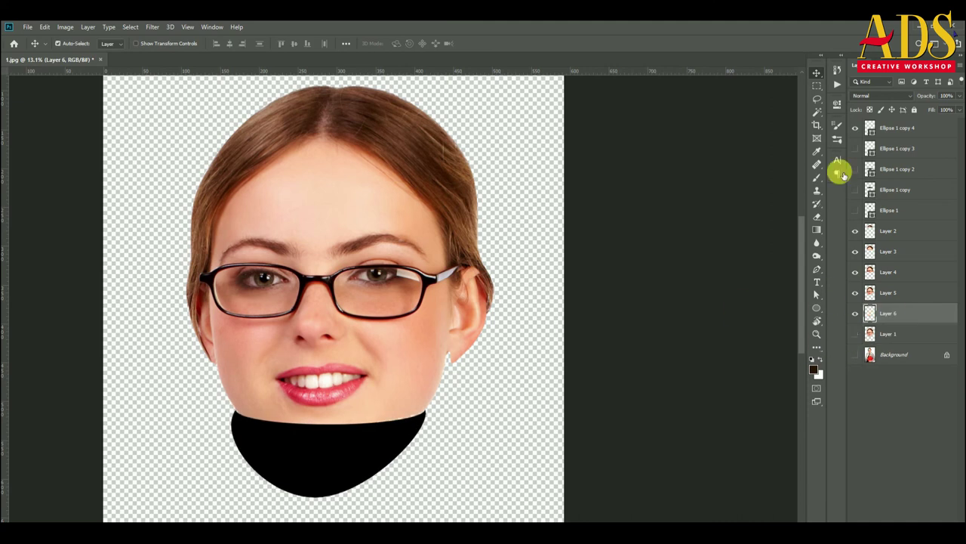
left_click(855, 128)
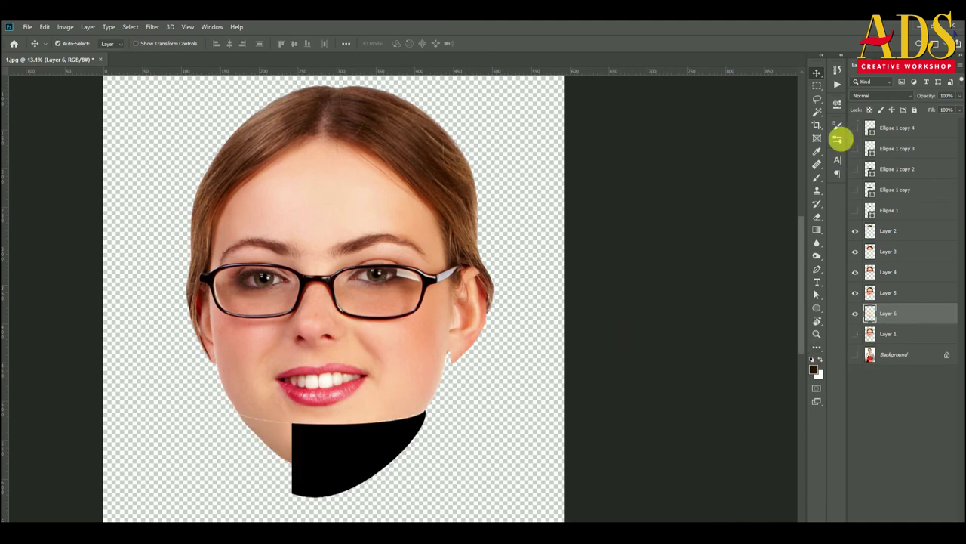
left_click(856, 128)
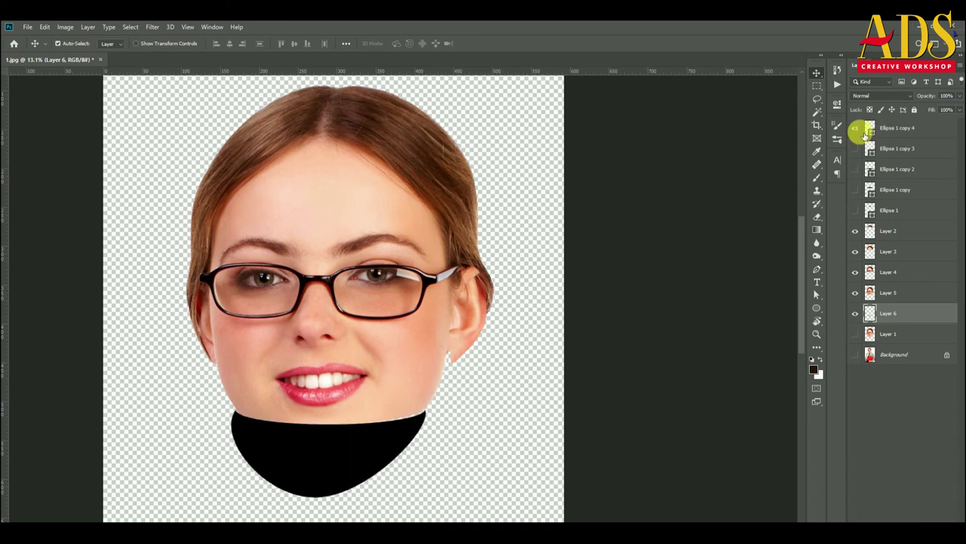
left_click(855, 128)
Delete the chin shape and place the lowest ellipse just above Layer 6.
left_click(895, 127)
key("Delete")
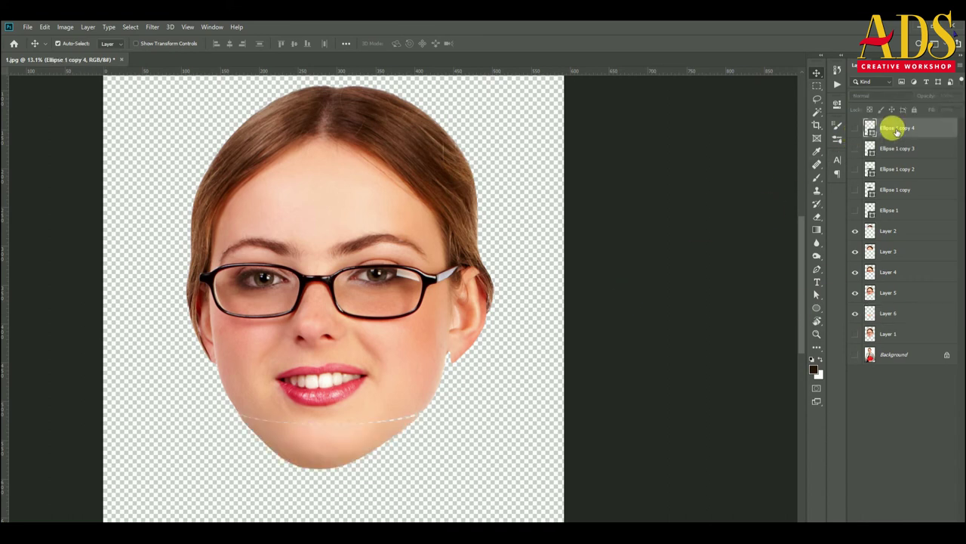
left_click(855, 127)
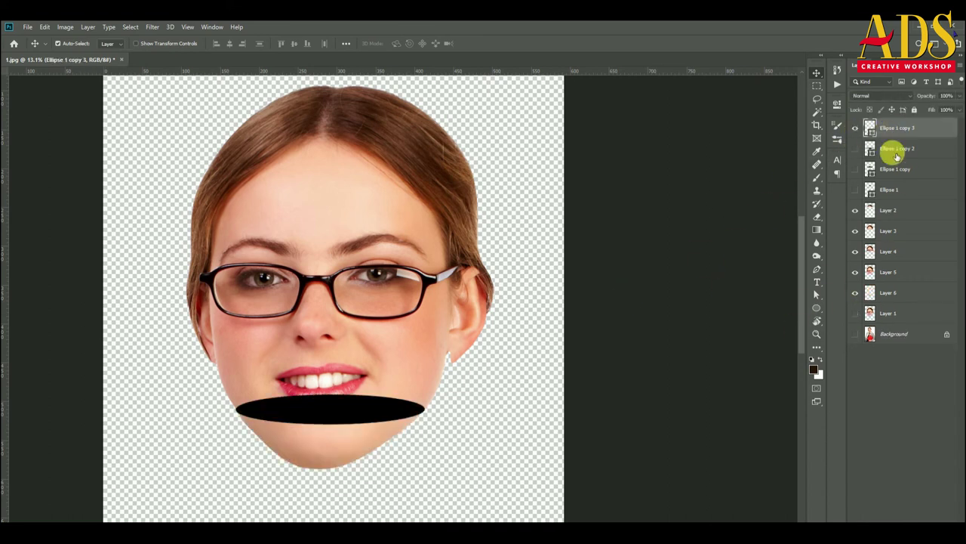
left_click_drag(898, 293, 899, 293)
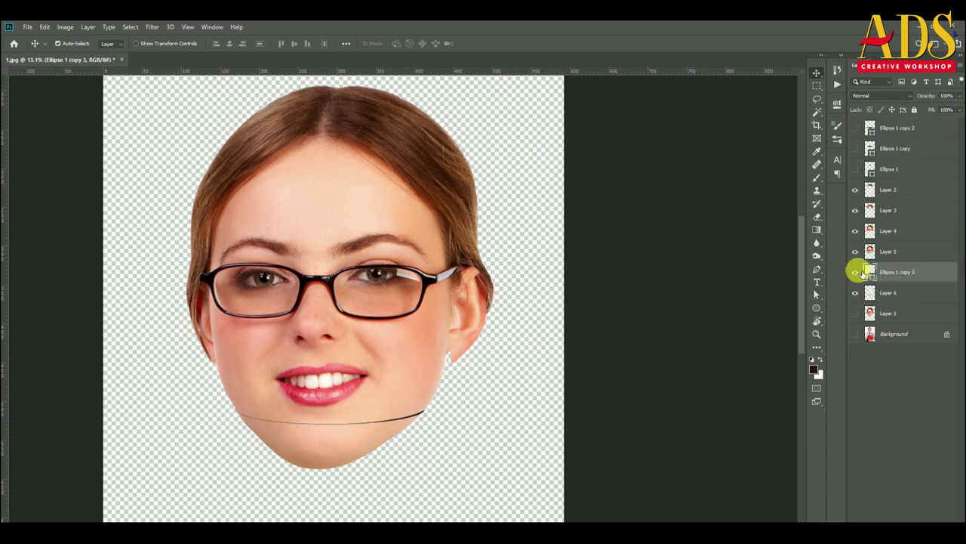
Stack the nose, glasses and forehead ellipses above Layers 5, 4 and 3.
left_click(855, 169)
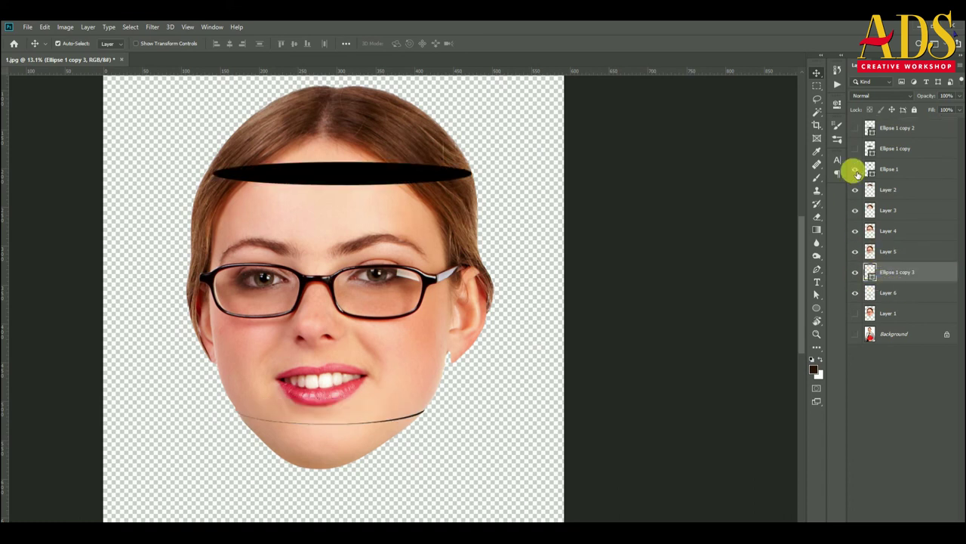
left_click(856, 169)
left_click(855, 128)
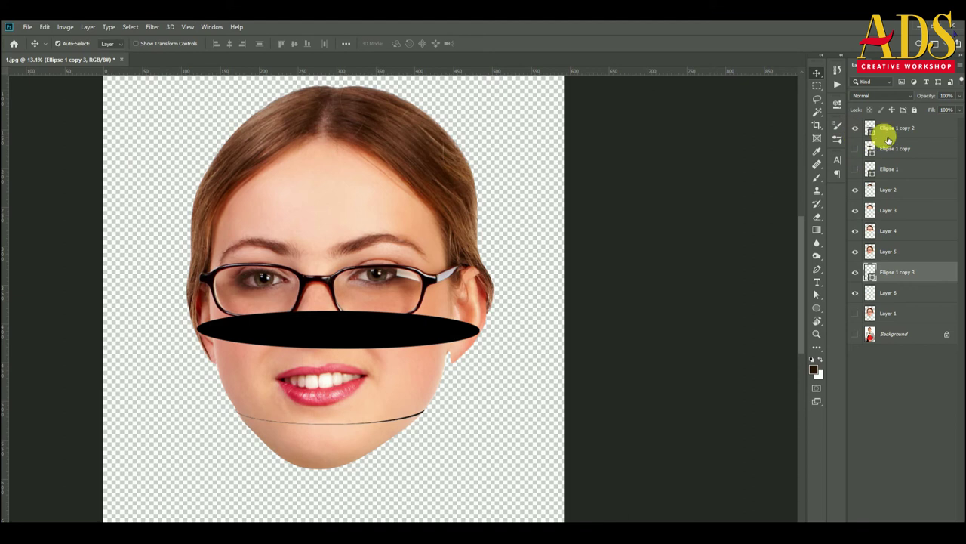
left_click_drag(884, 129, 896, 248)
left_click(893, 209)
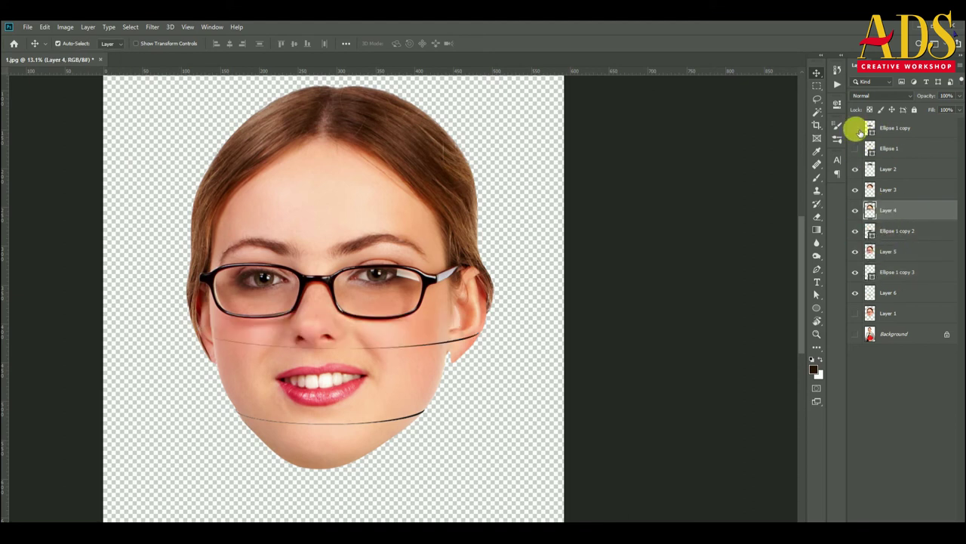
left_click(856, 129)
mouse_move(899, 128)
left_mouse_down()
mouse_move(903, 197)
mouse_move(906, 170)
left_mouse_up()
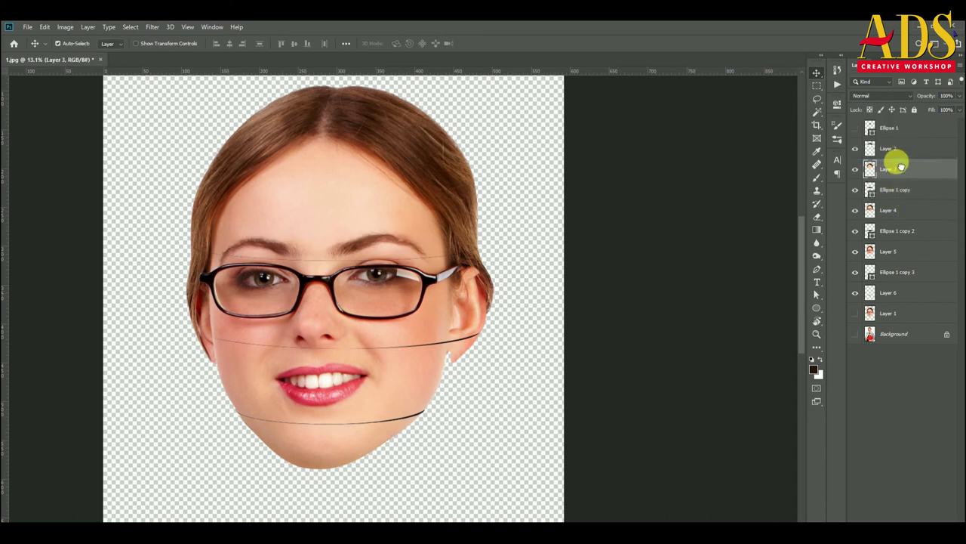
left_click_drag(891, 129, 873, 171)
left_click(855, 151)
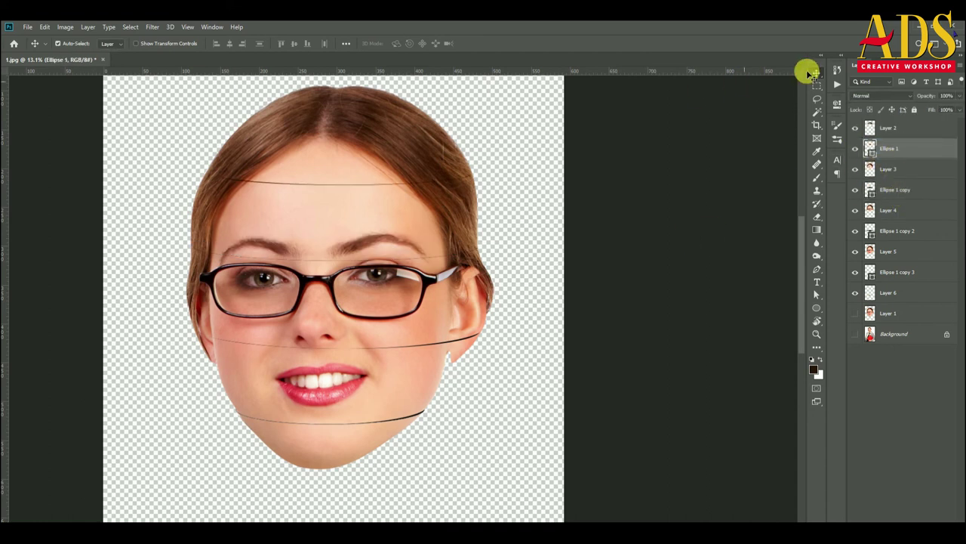
Shift the chin slice and its ellipse right, and the mouth slice left.
left_click(341, 444)
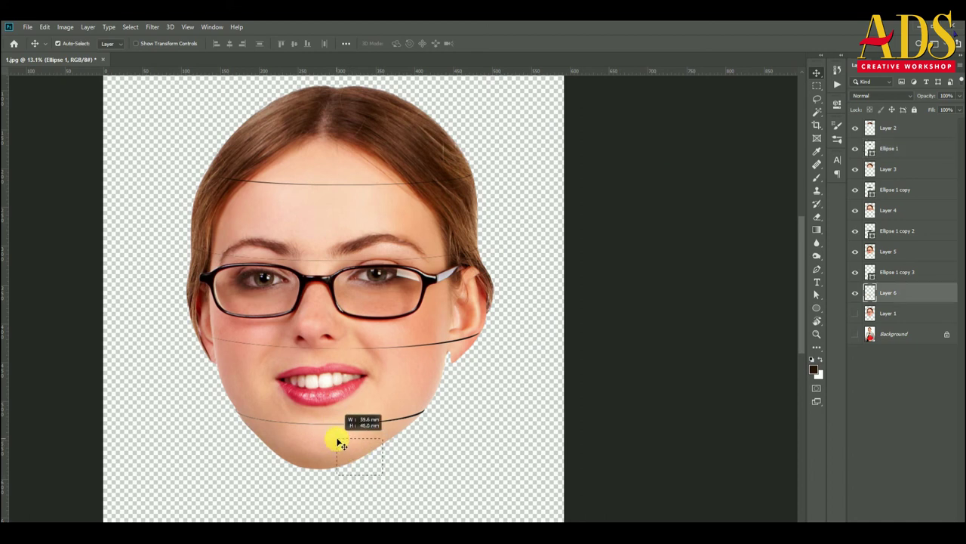
left_click(895, 273, "ctrl")
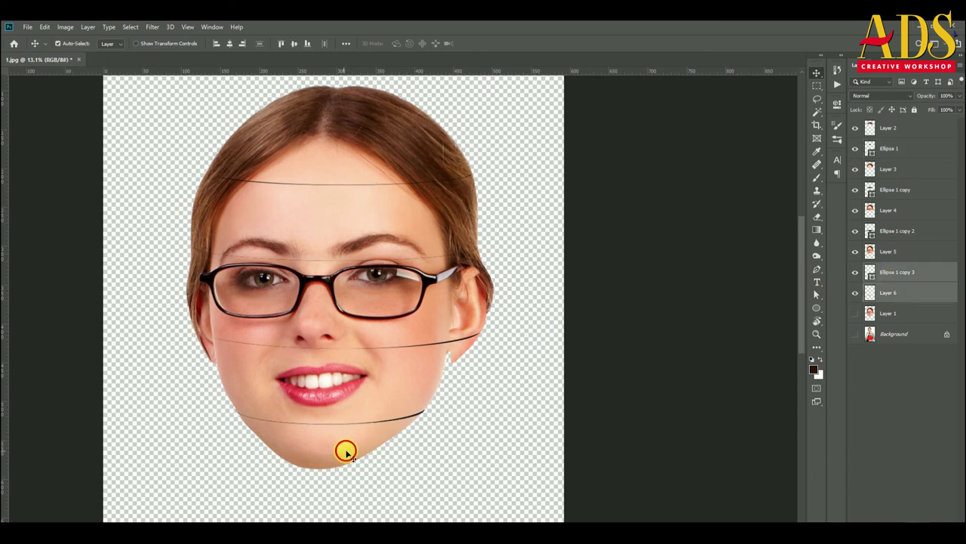
left_click_drag(345, 451, 388, 451)
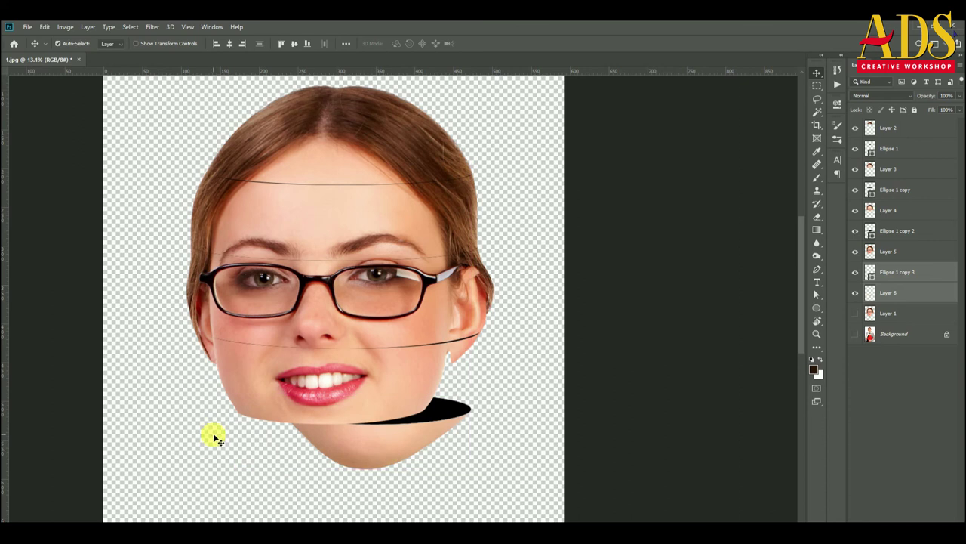
left_click_drag(195, 365, 251, 371)
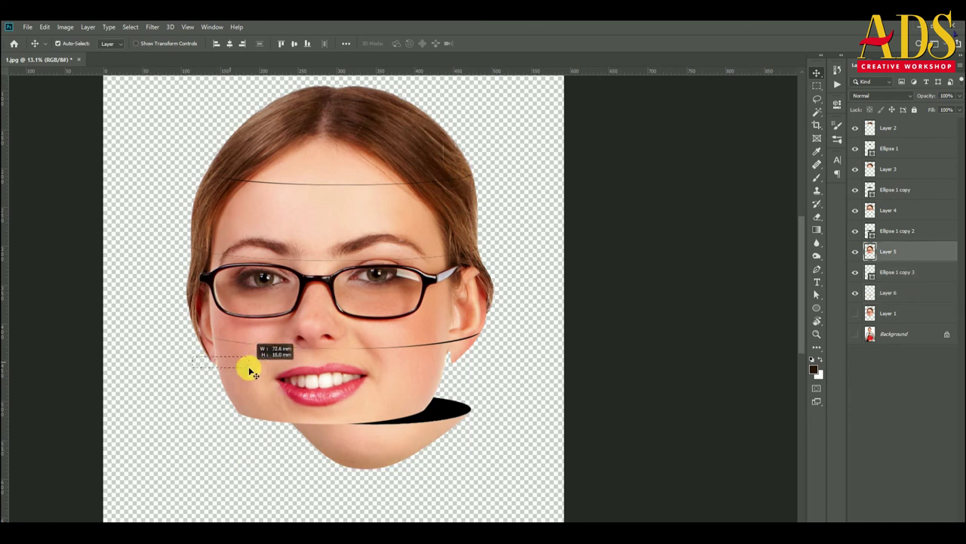
left_click(895, 231, "ctrl")
left_click_drag(332, 370, 301, 379)
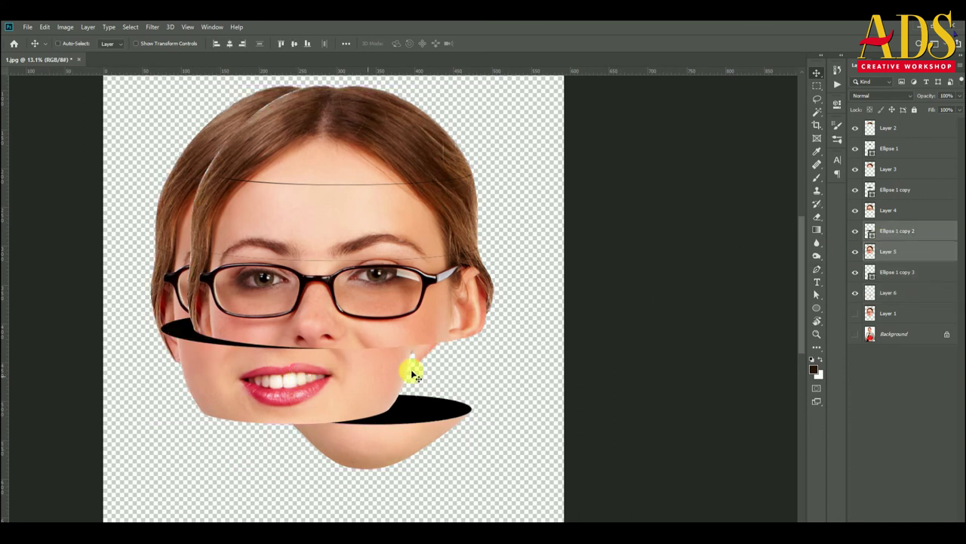
key("ctrl+z")
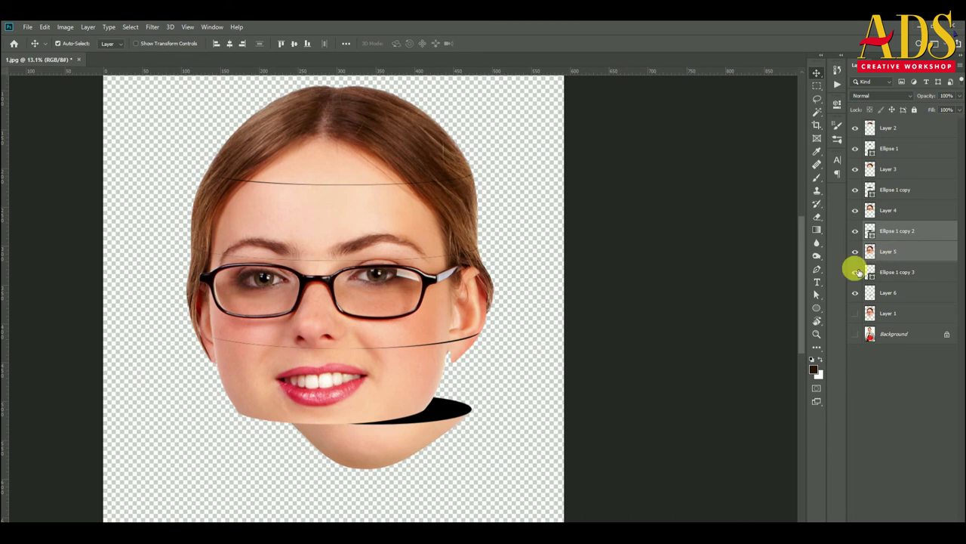
left_click_drag(362, 390, 310, 386)
Shift the eyes-and-glasses slice right and duplicate the shadow ellipse between eyes and mouth.
left_click(476, 301)
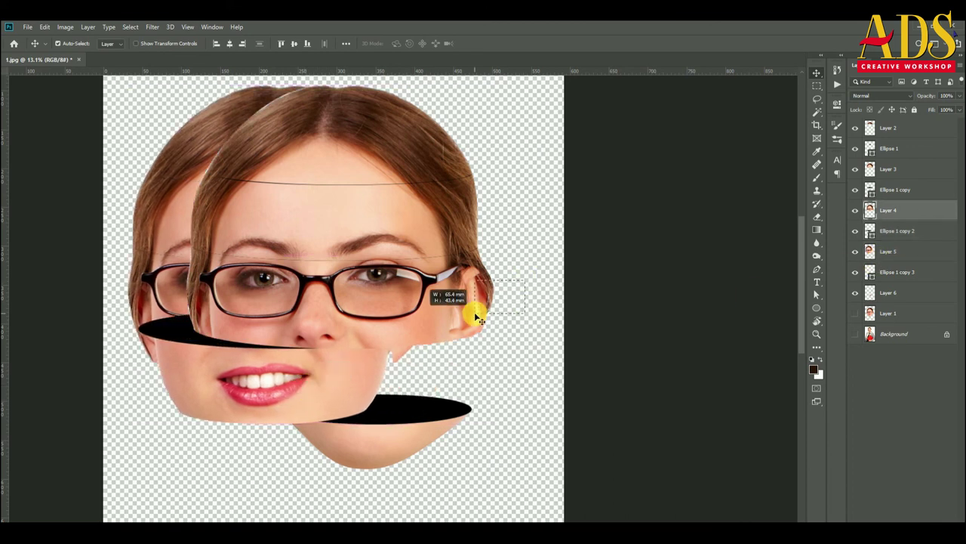
left_click(894, 189, "shift")
left_click_drag(461, 294, 521, 302)
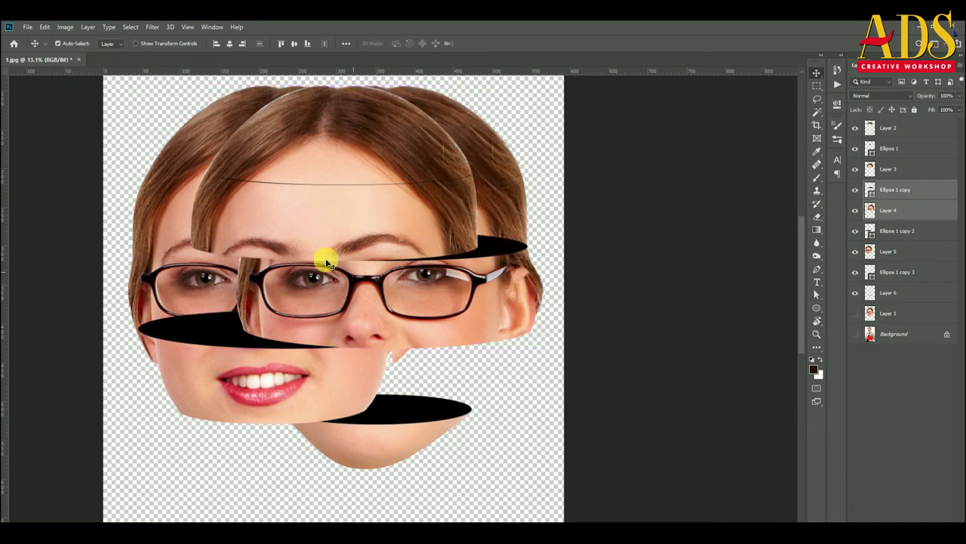
left_click(185, 296)
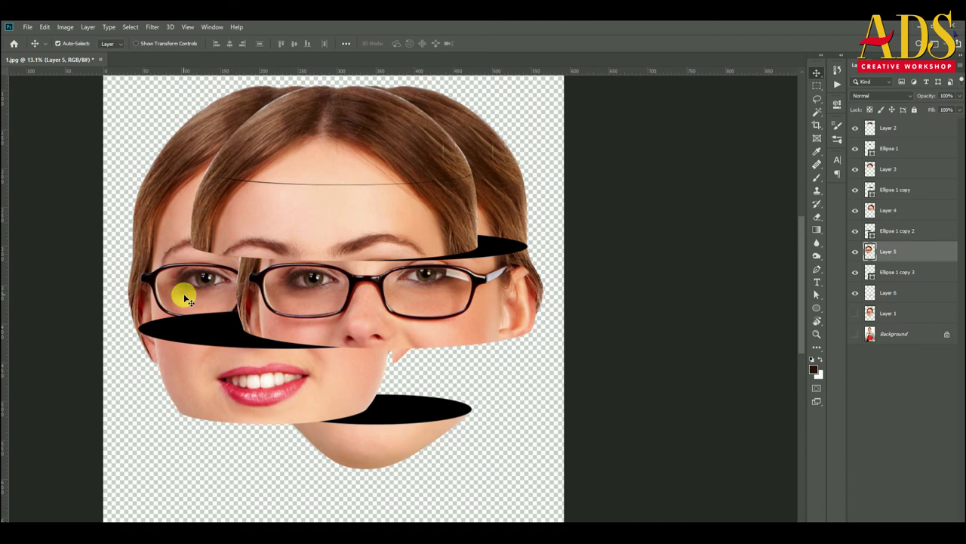
left_click(210, 343)
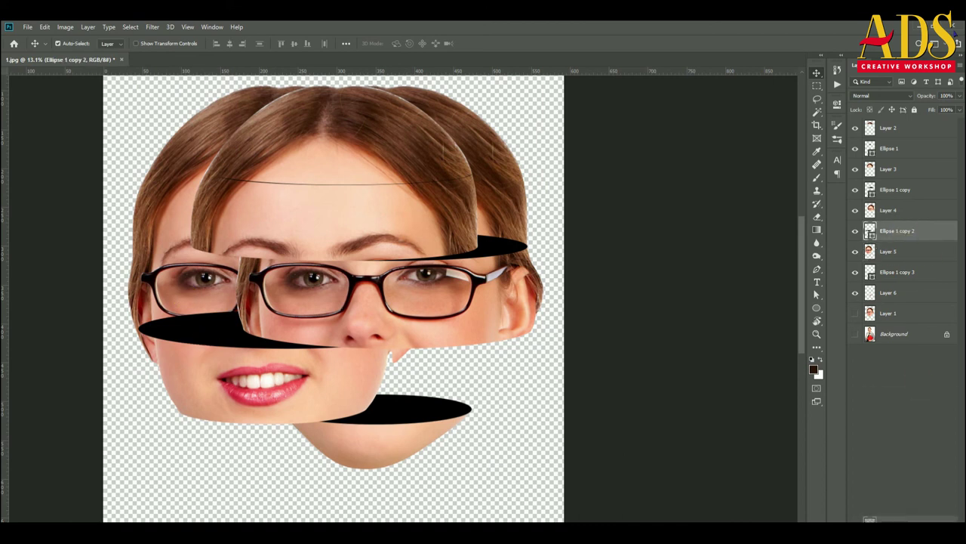
key("ctrl+j")
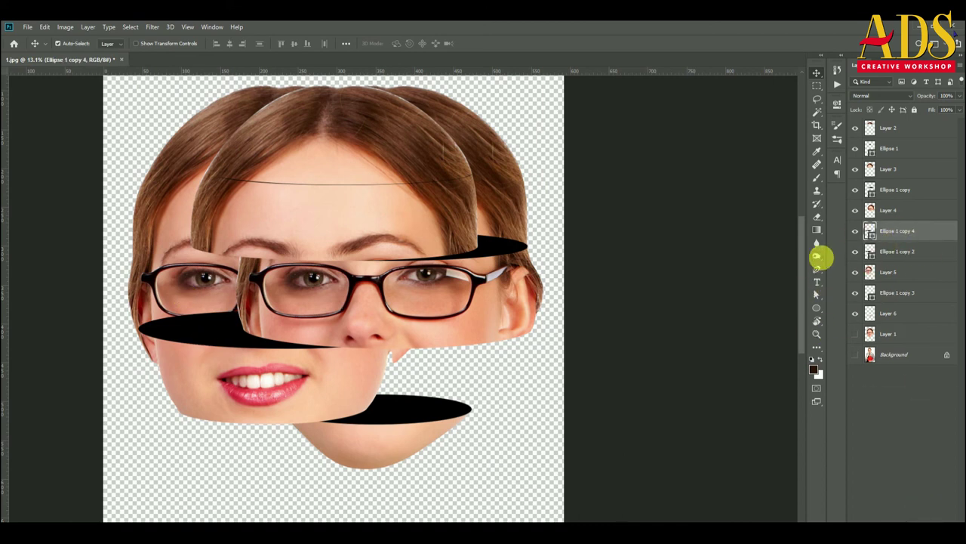
Bend Ellipse 1 copy 4 into a large black curve sweeping the head's left side and crown.
left_click(817, 296)
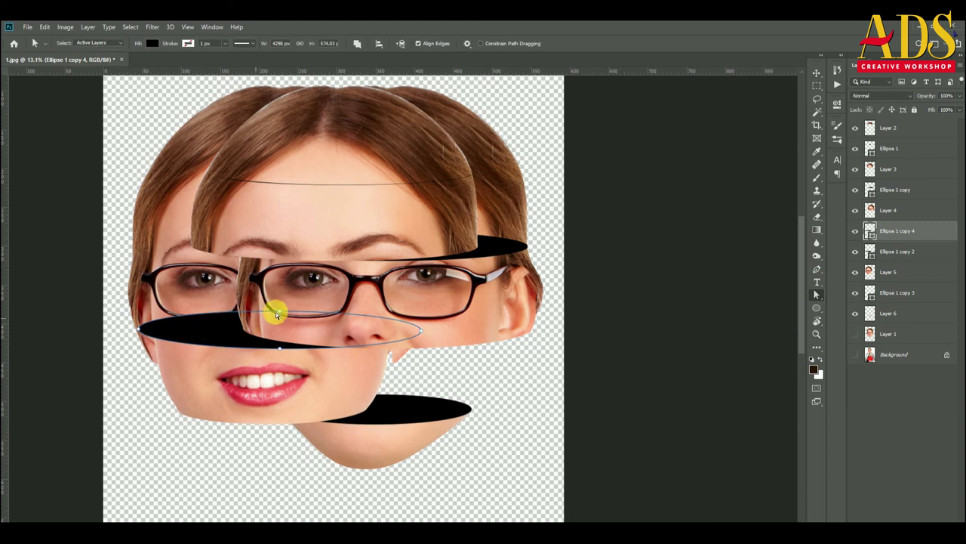
left_click_drag(280, 311, 149, 100)
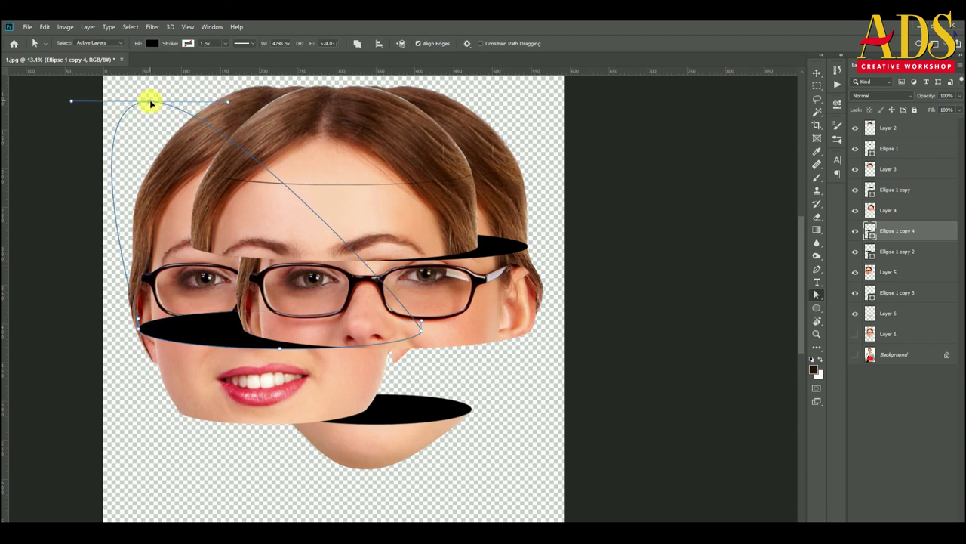
left_click_drag(119, 323, 122, 307)
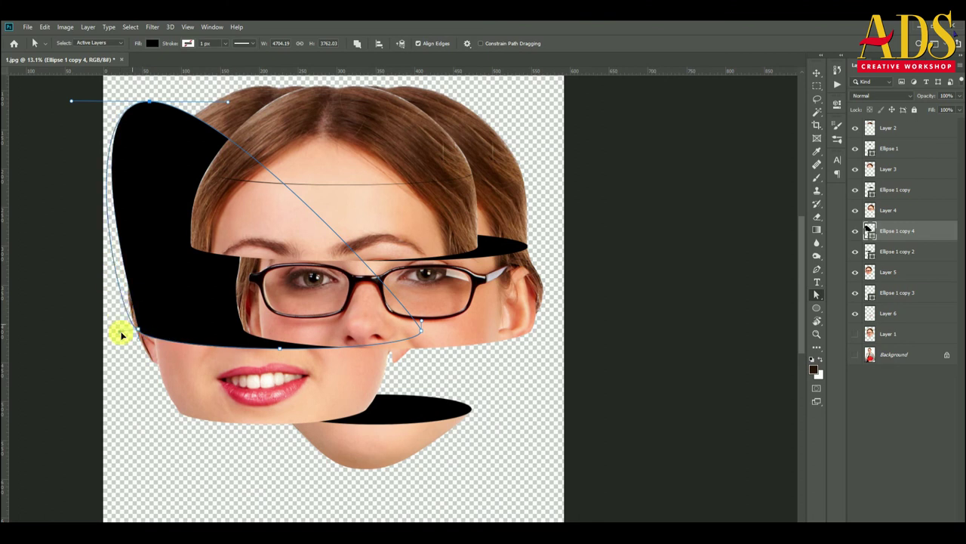
left_click_drag(121, 307, 166, 339)
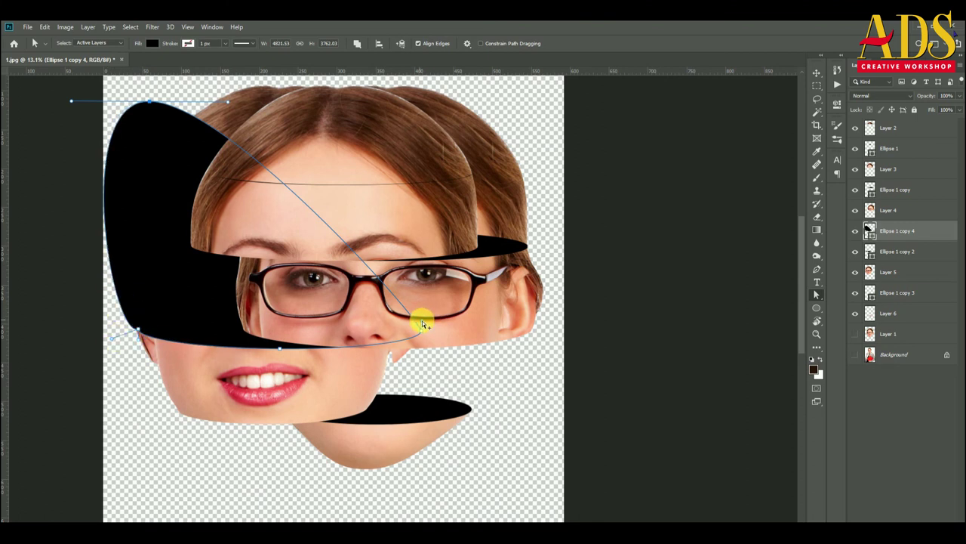
left_click_drag(423, 323, 506, 268)
mouse_move(149, 106)
left_mouse_down()
mouse_move(299, 88)
mouse_move(429, 131)
left_mouse_up()
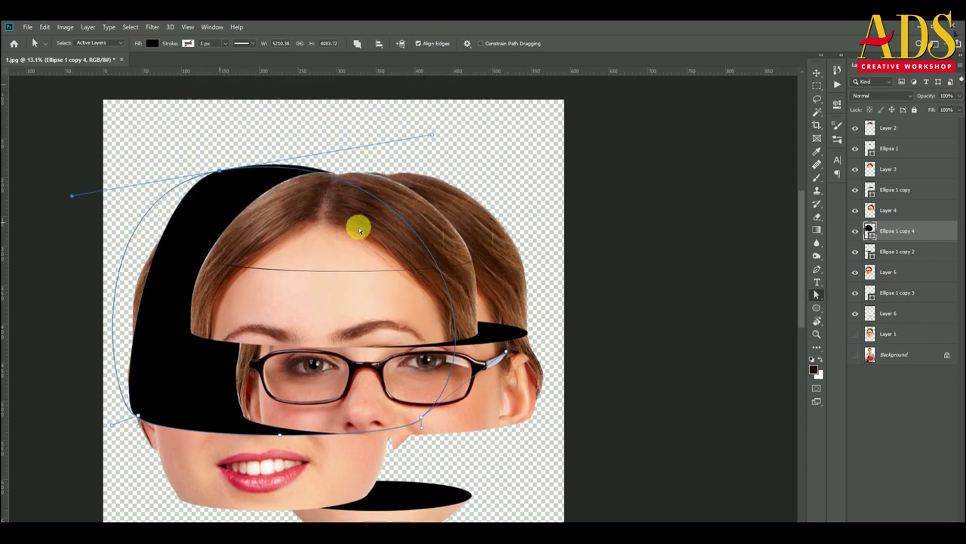
left_click(816, 73)
left_click(869, 230, "ctrl")
left_click(891, 271)
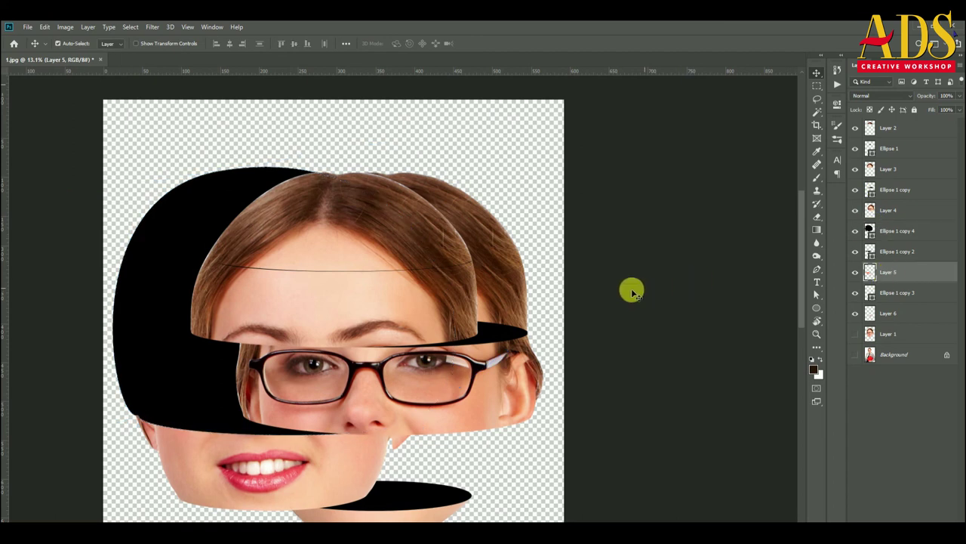
Delete the large black shape and duplicate the shadow ellipse above the eye band.
left_click(897, 232)
left_click_drag(899, 232, 952, 495)
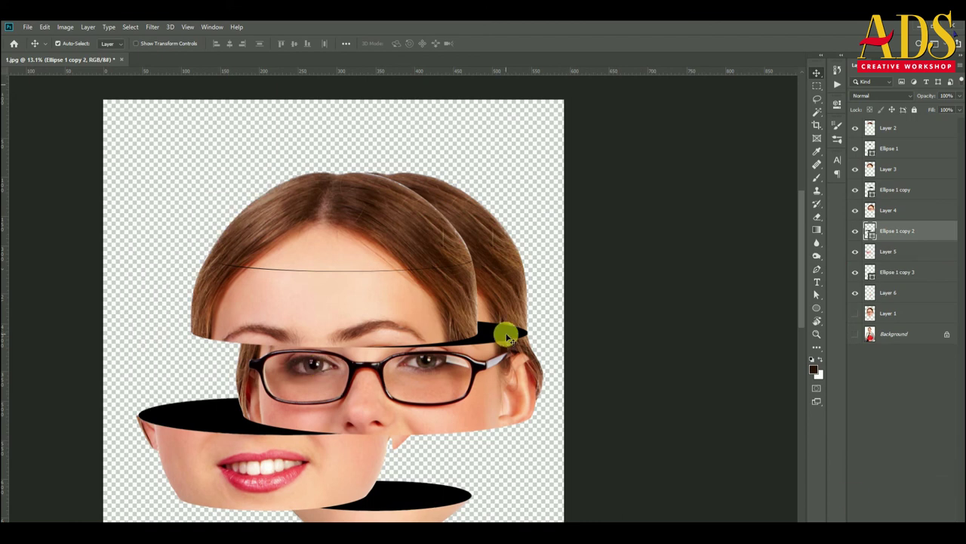
left_click(898, 197)
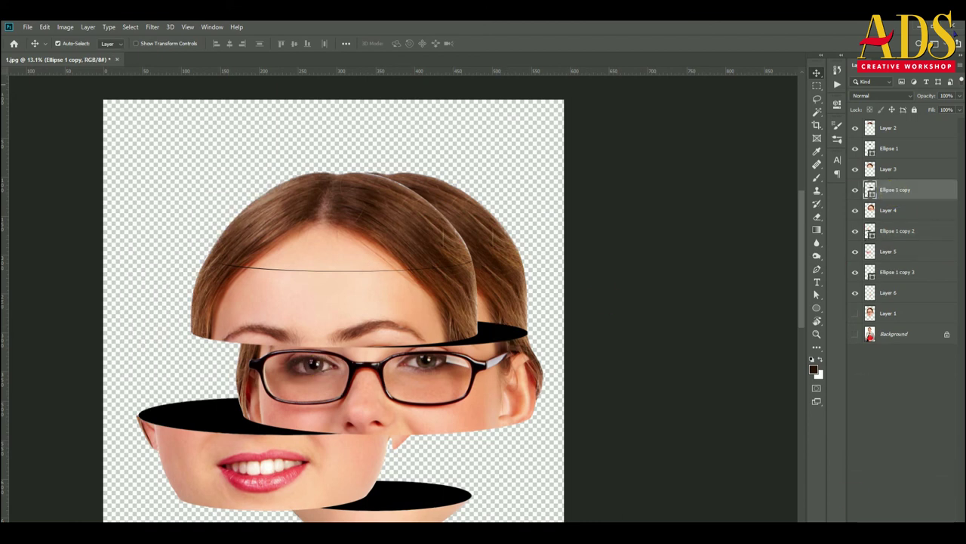
key("ctrl+j")
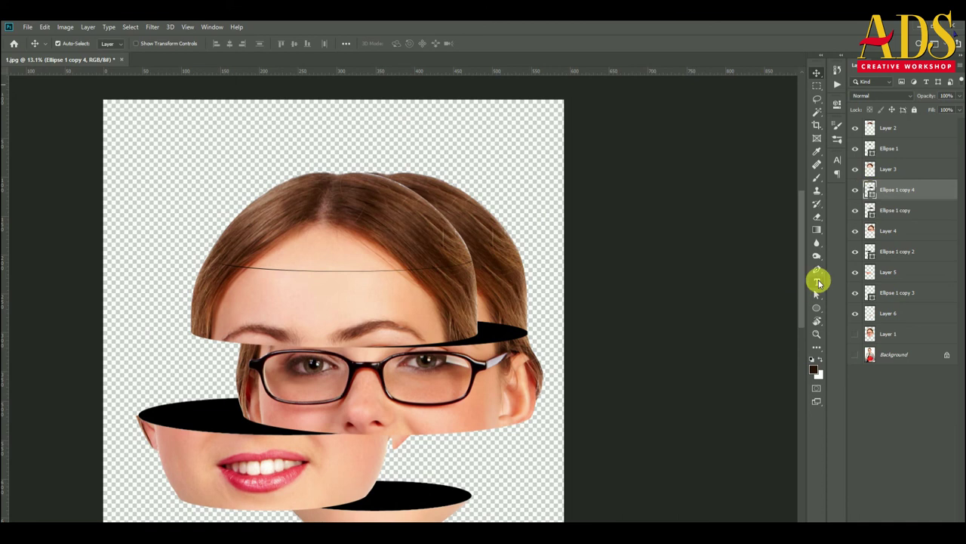
Reshape the copy into a tall black dome over the head, then delete it.
left_click(817, 295)
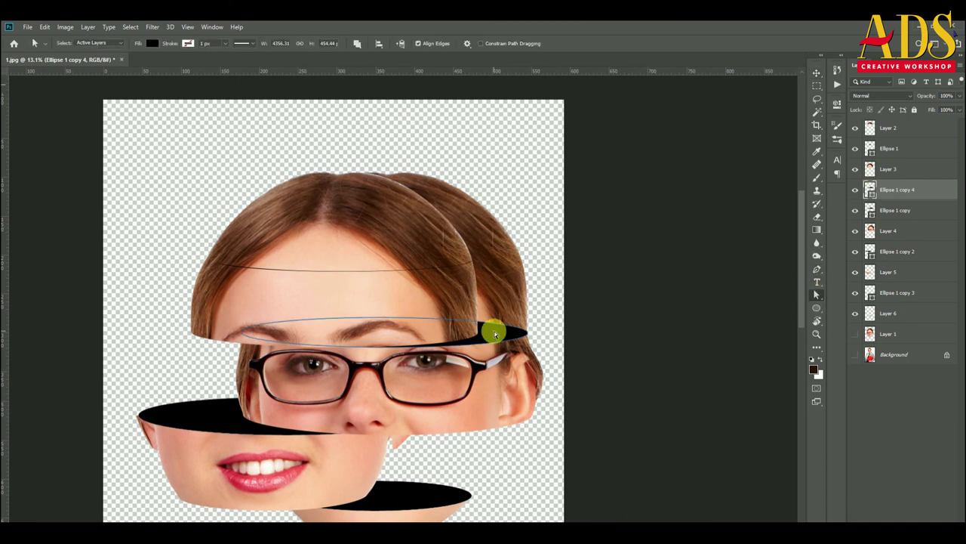
left_click_drag(384, 320, 381, 143)
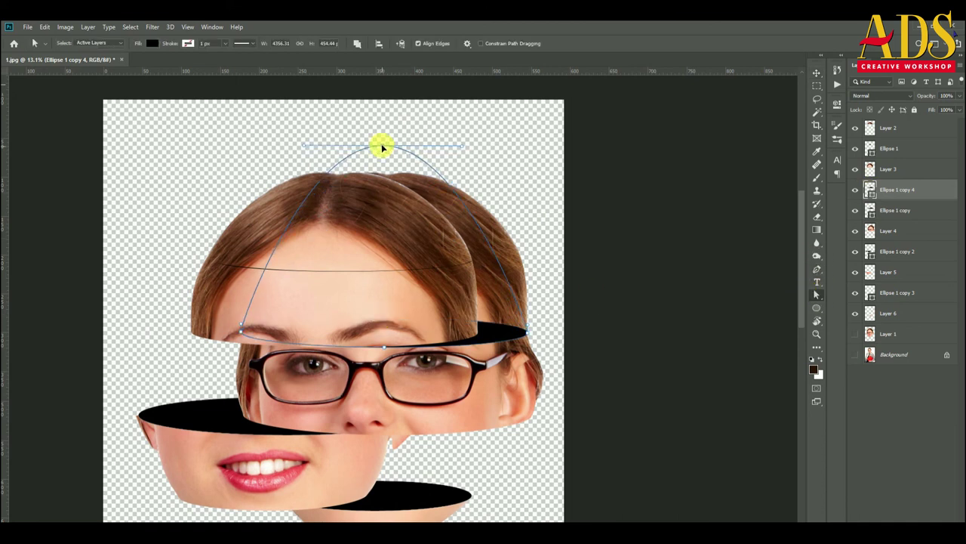
left_click_drag(528, 328, 566, 235)
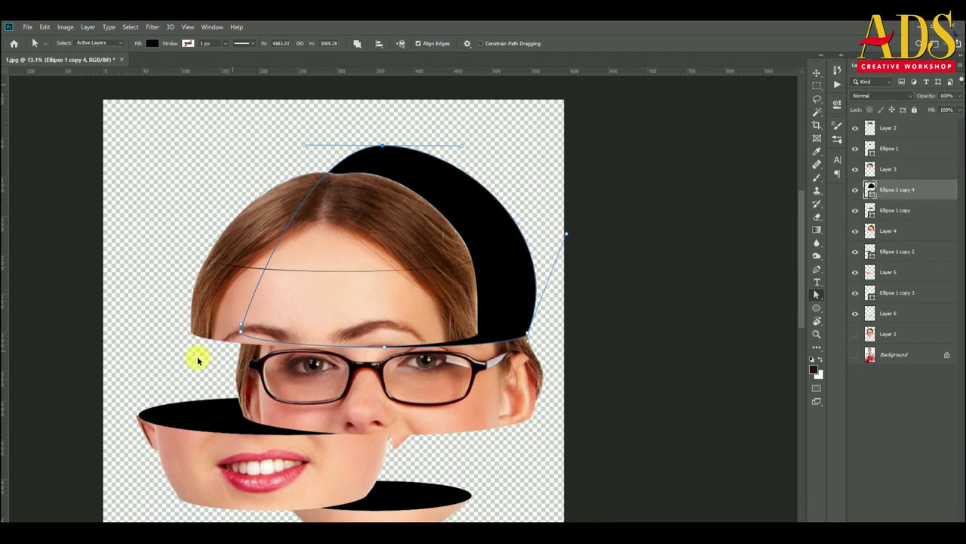
left_click_drag(241, 326, 150, 272)
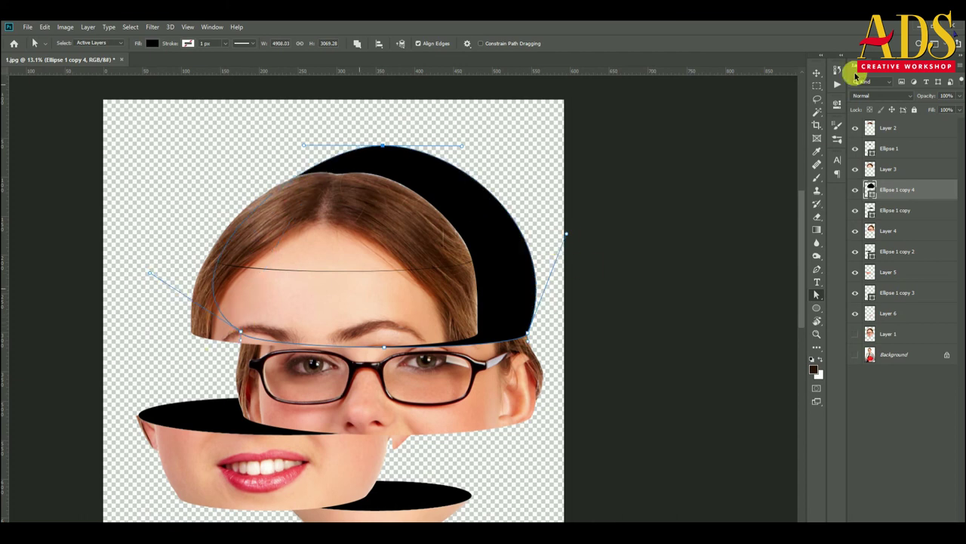
left_click(817, 73)
left_click(869, 190, "ctrl")
left_click(884, 230)
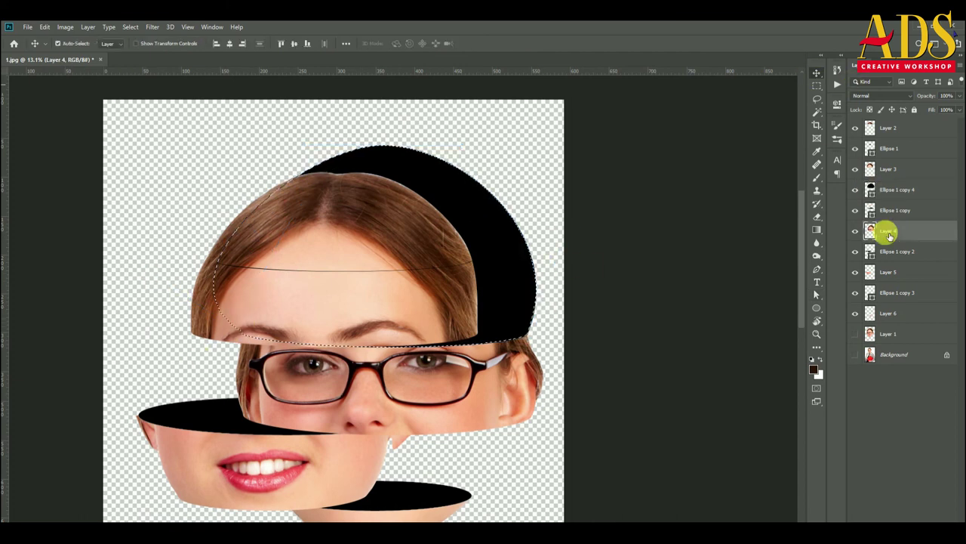
left_click(894, 189)
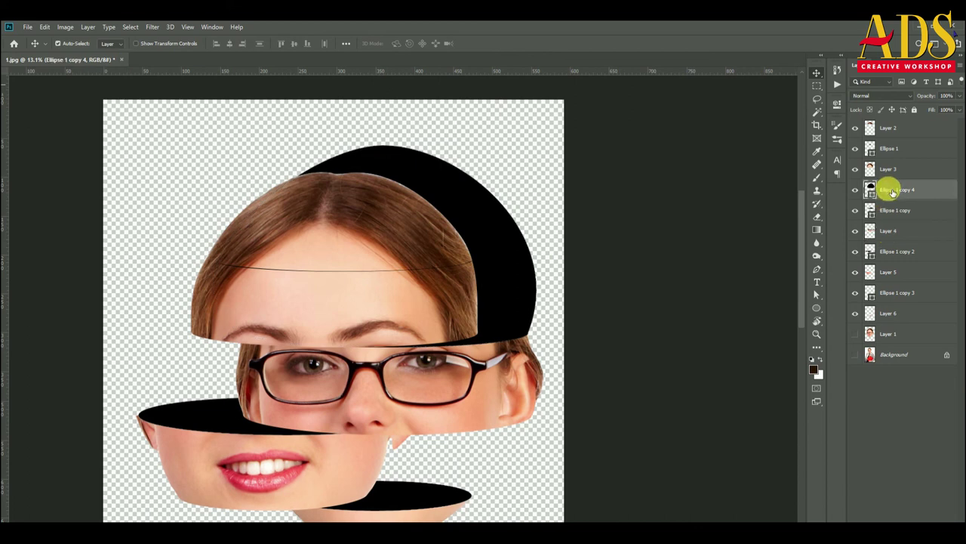
key("Delete")
left_click(439, 301)
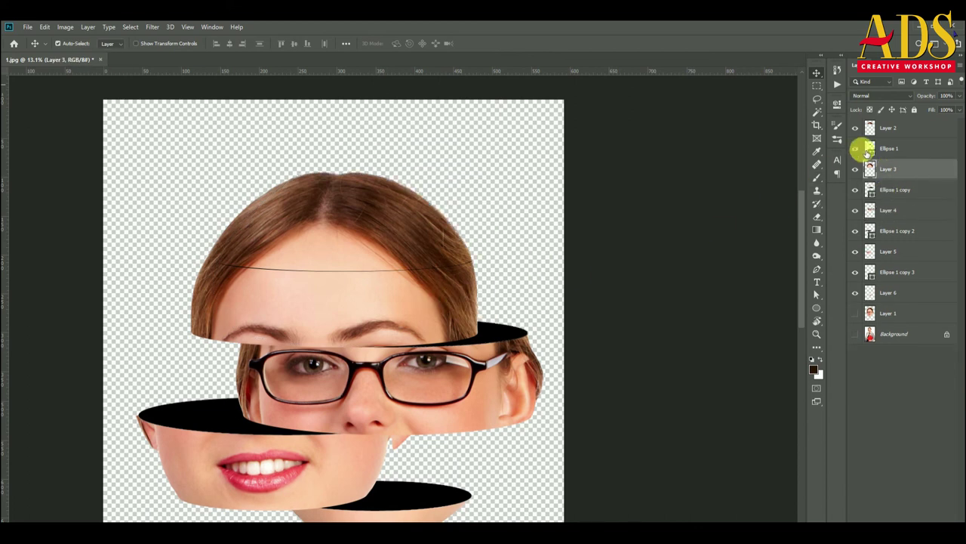
Shift the forehead slice Layer 3 to the left.
left_click(896, 148)
left_click(891, 170)
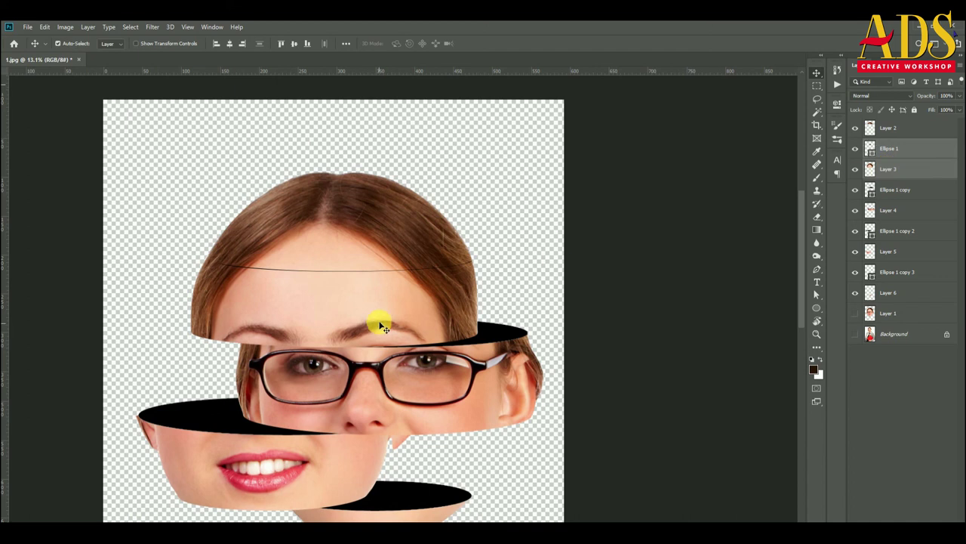
left_click_drag(384, 316, 318, 322)
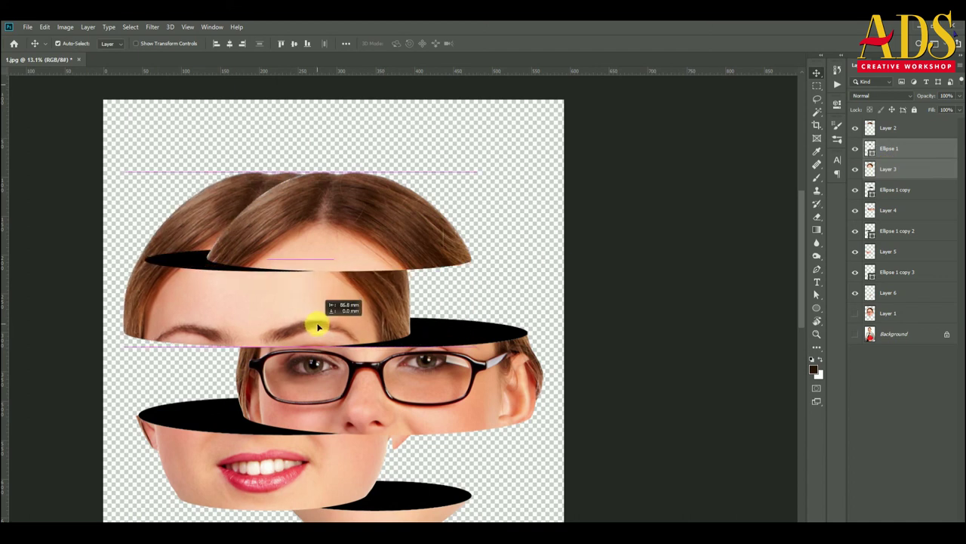
Duplicate the top ellipse shadow and reshape the copy into a dome.
left_click(168, 254)
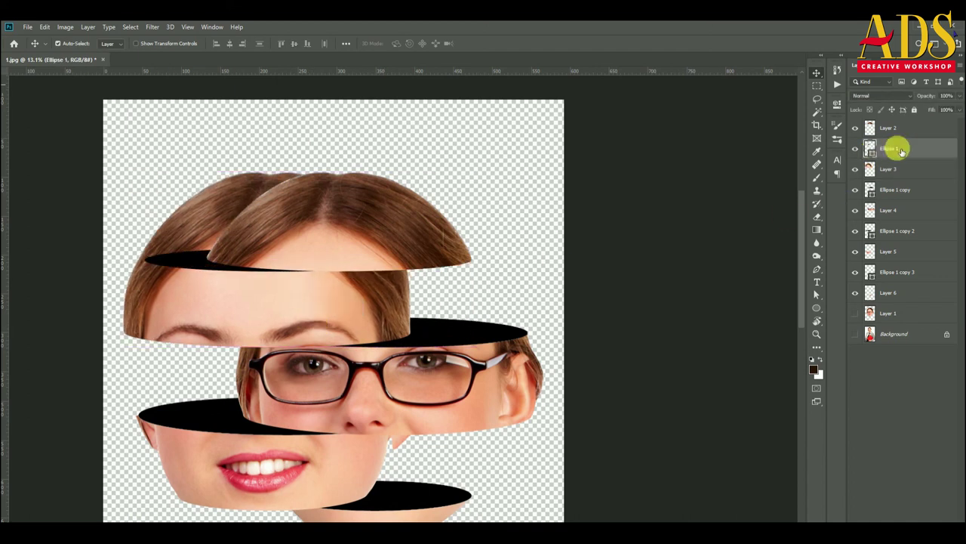
key("ctrl+j")
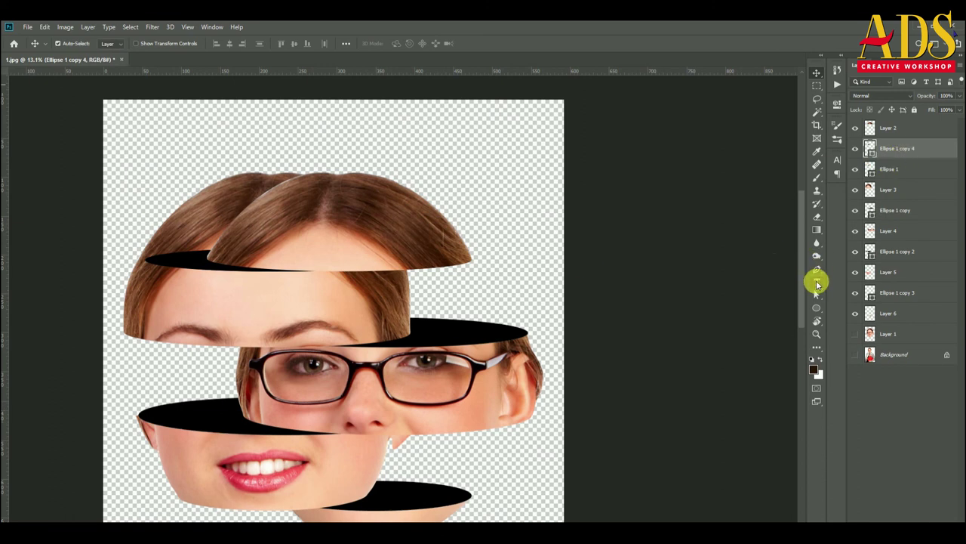
left_click(817, 293)
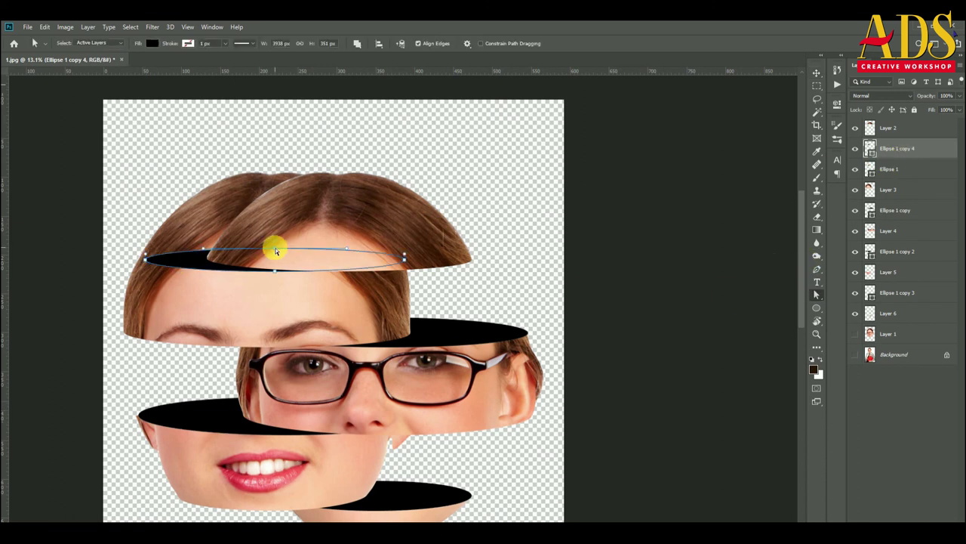
left_click_drag(275, 251, 262, 147)
scroll(132, 262, "up", 2)
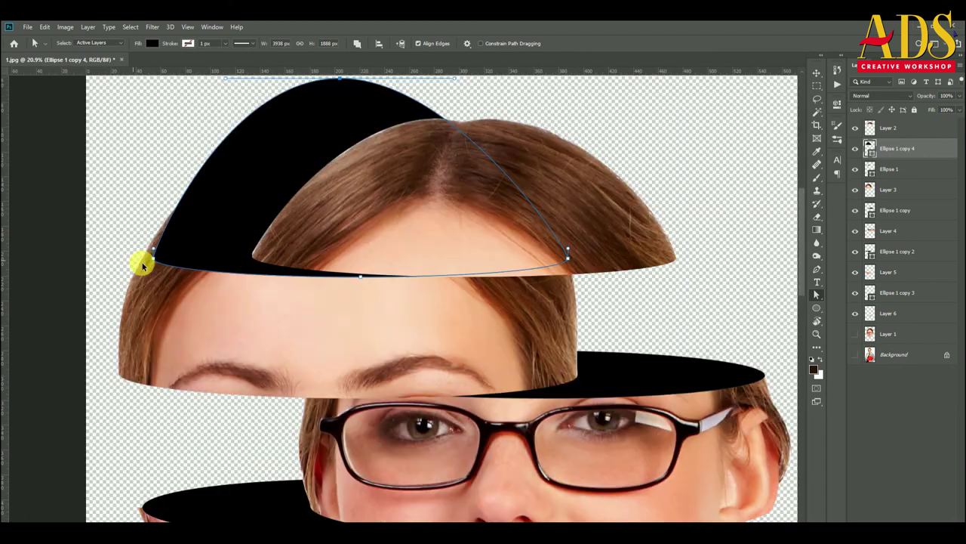
scroll(136, 259, "up", 1)
left_click_drag(144, 258, 133, 262)
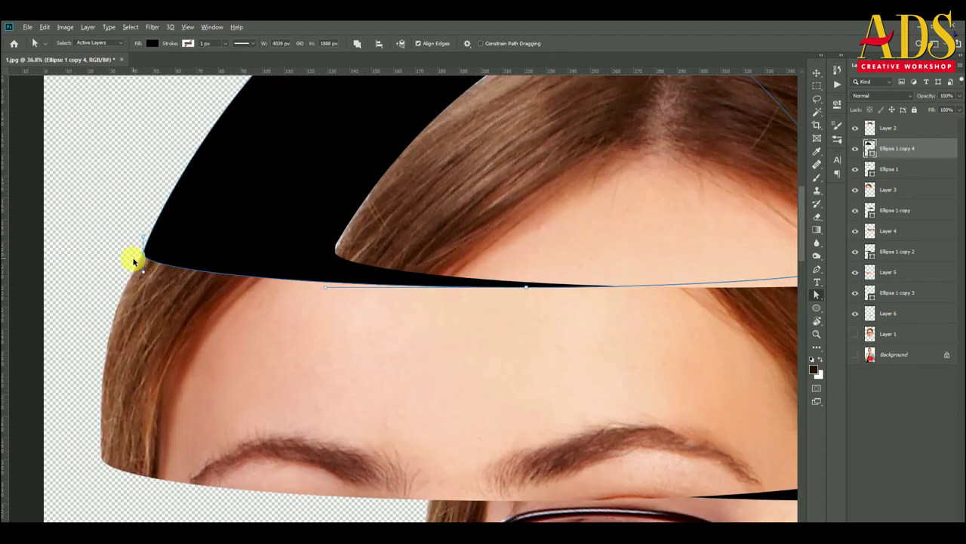
scroll(139, 262, "down", 4)
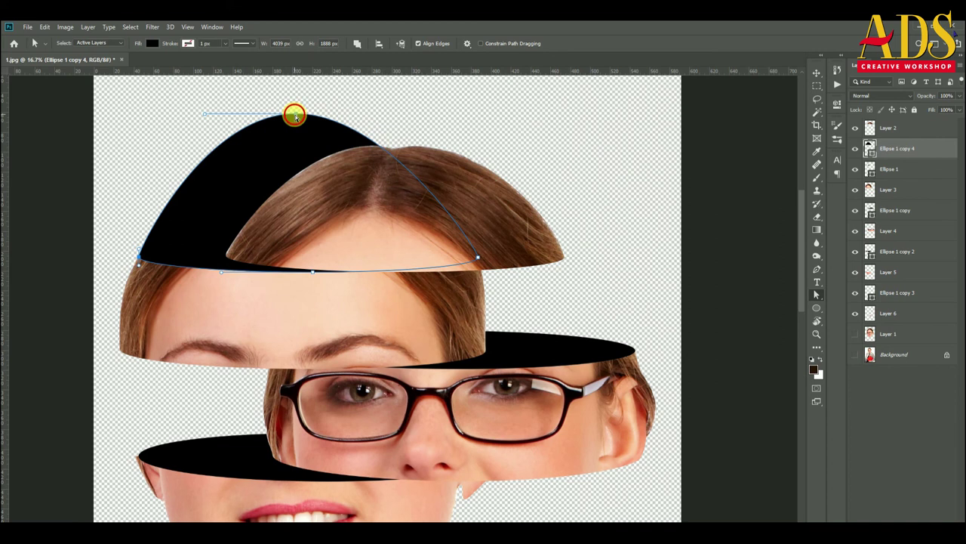
left_click_drag(428, 115, 481, 114)
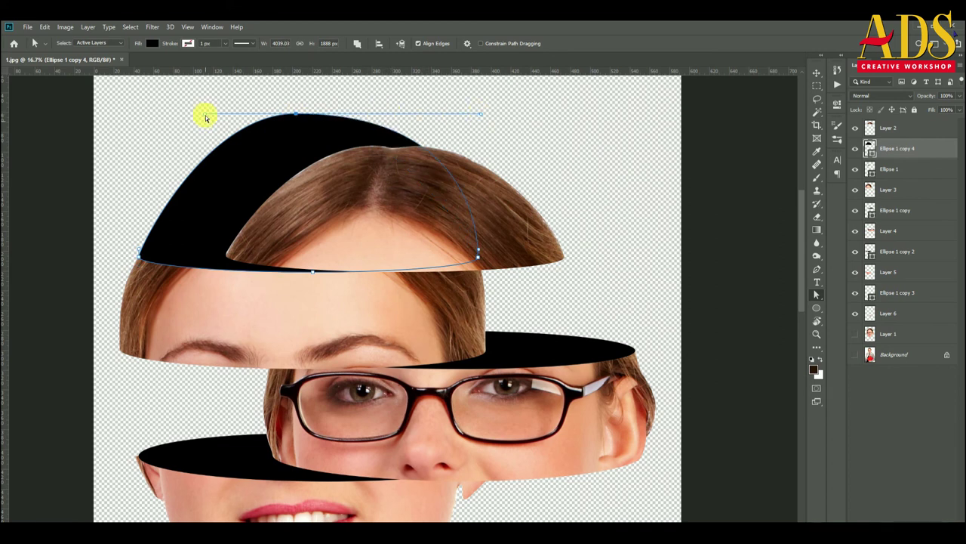
Discard the dome shadow and nudge the top black ellipse into the forehead gap.
left_click(817, 73)
left_click(864, 150)
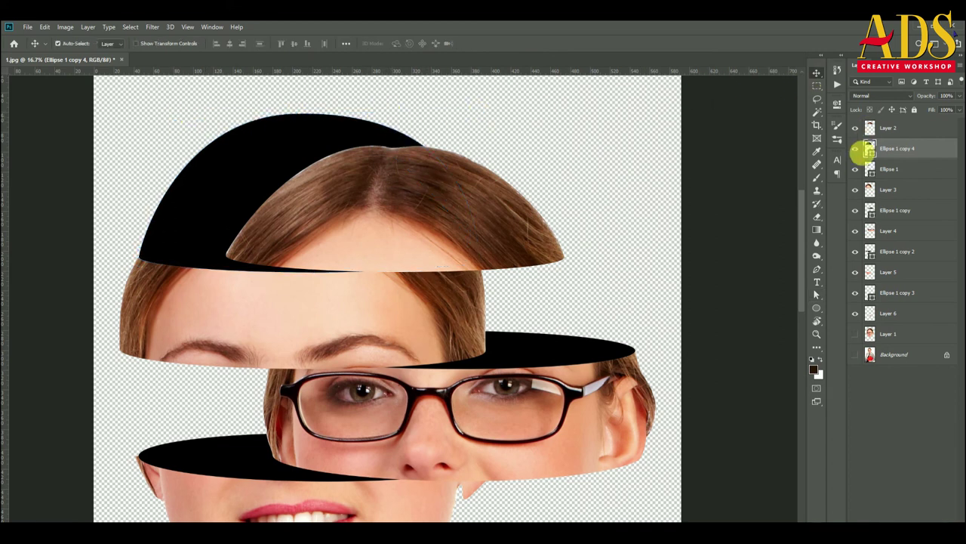
left_click(868, 148, "ctrl")
left_click(886, 191)
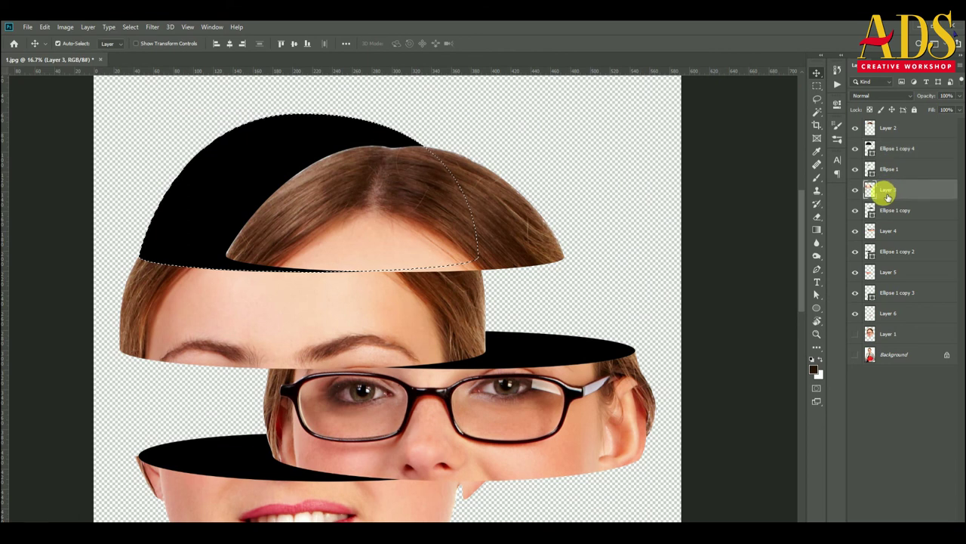
key("ctrl+d")
left_click(894, 151)
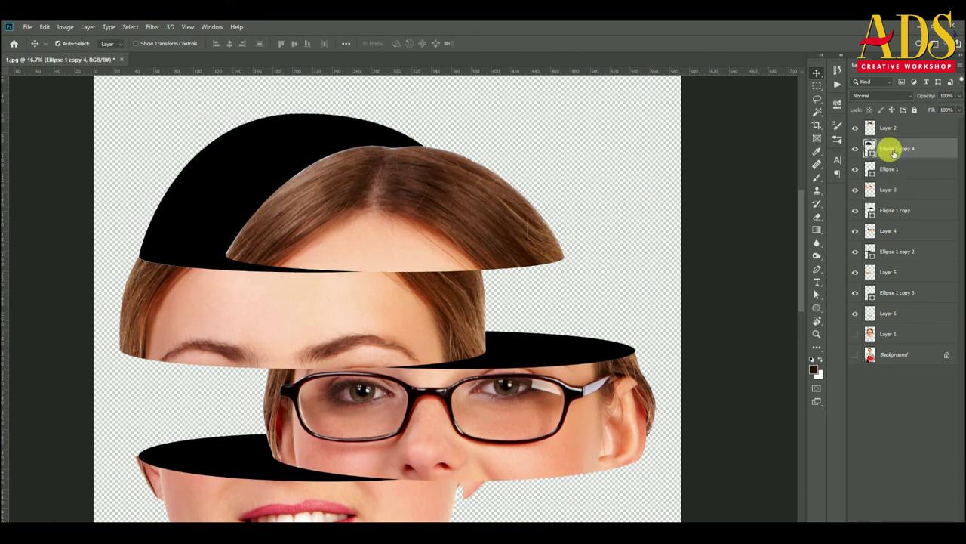
key("Delete")
scroll(172, 262, "up", 5)
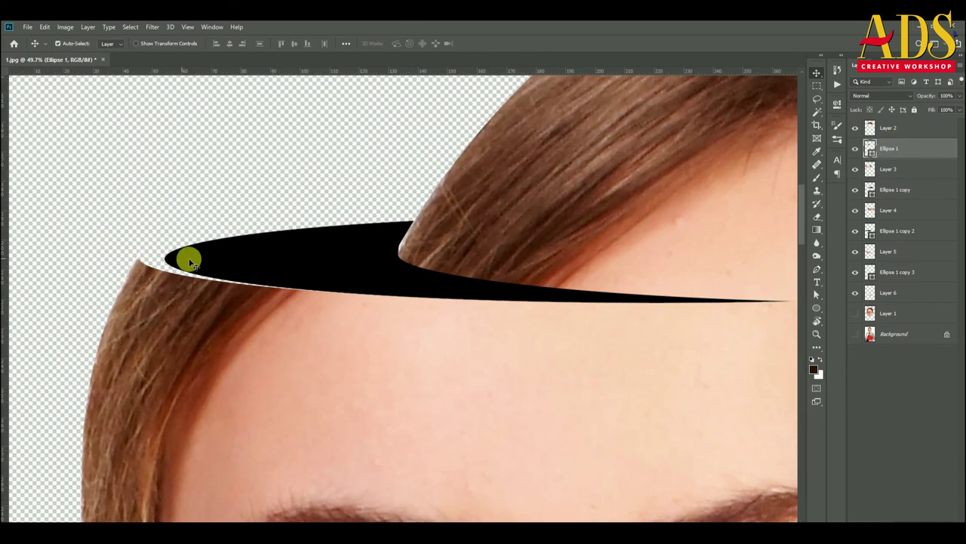
left_click_drag(188, 257, 168, 261)
scroll(171, 262, "down", 5)
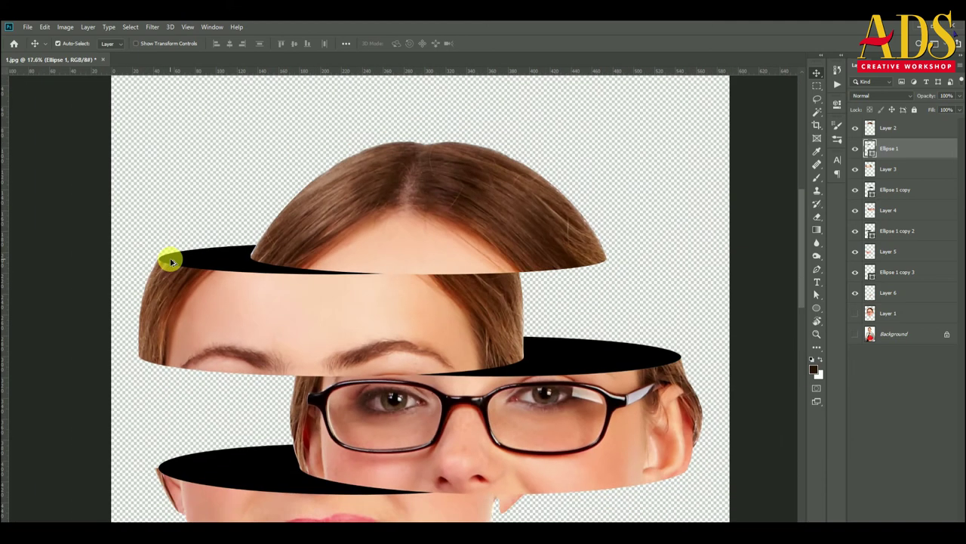
scroll(168, 262, "down", 2)
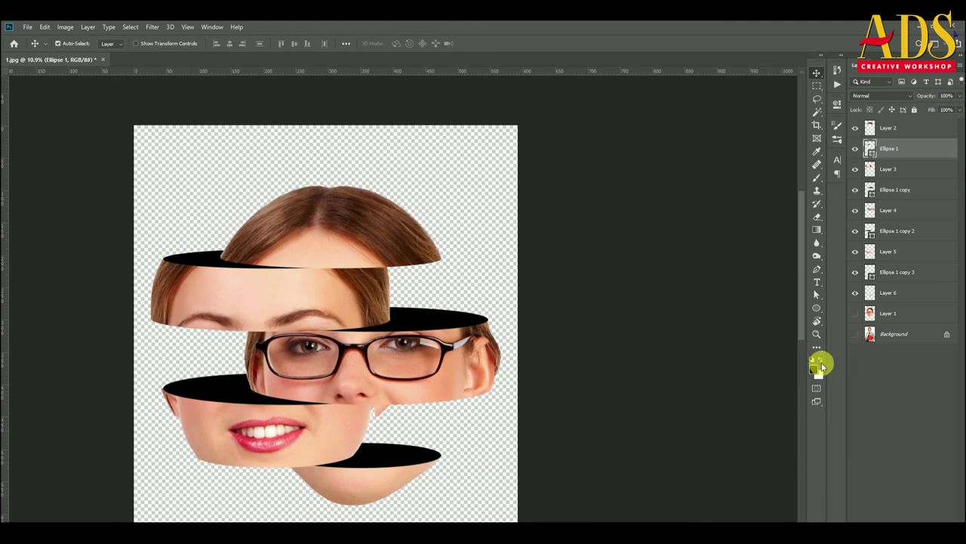
Fill the top ellipse shadow red and the second one bright green.
double_click(870, 146)
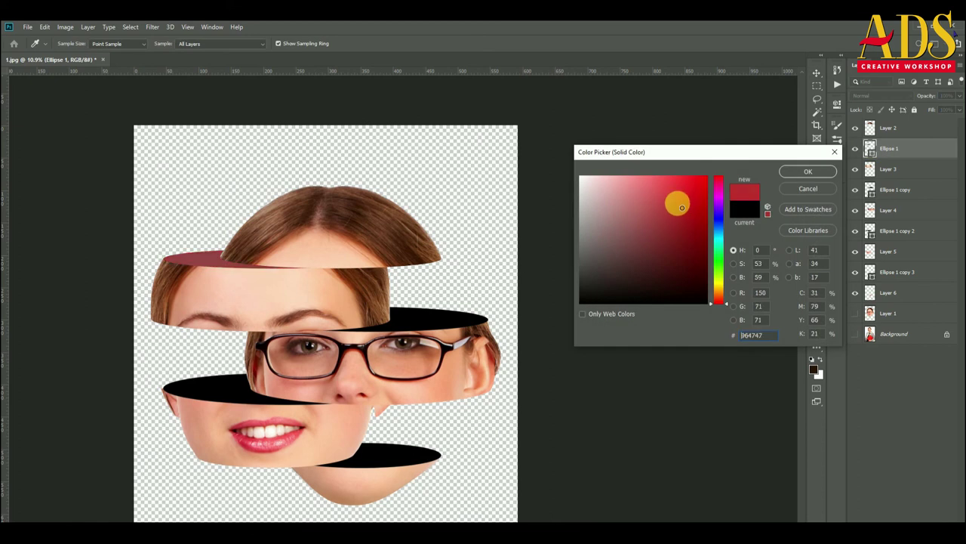
left_click_drag(675, 200, 684, 192)
left_click(809, 169)
left_click(904, 191)
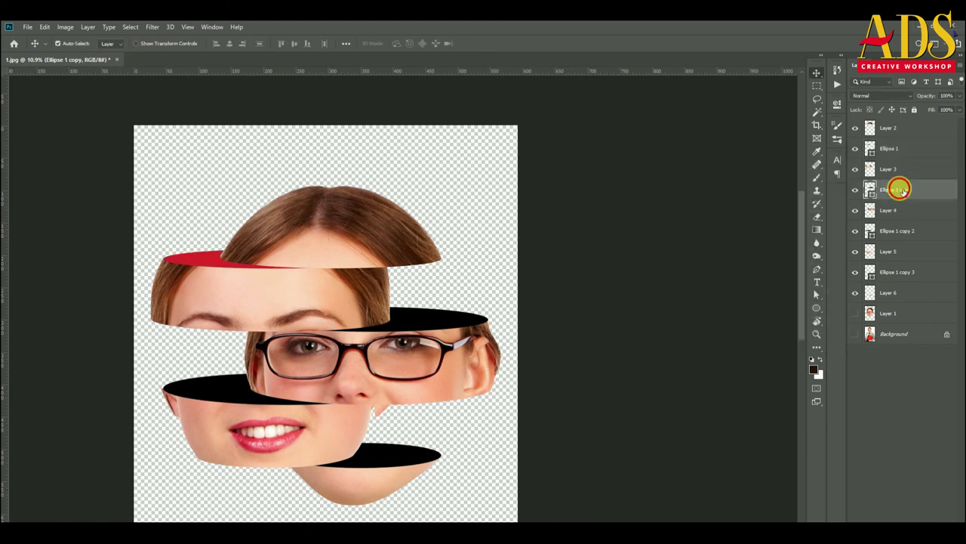
double_click(870, 187)
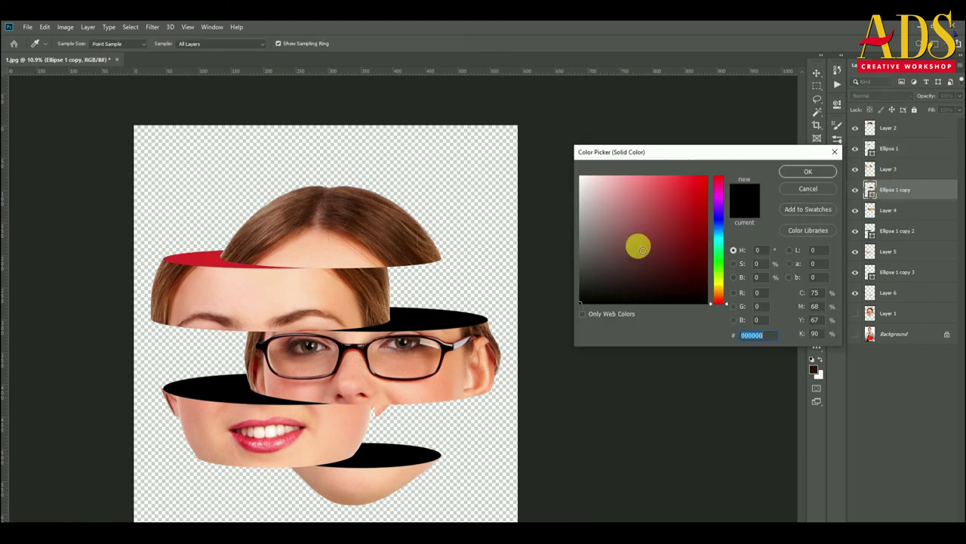
left_click(719, 261)
left_click(690, 231)
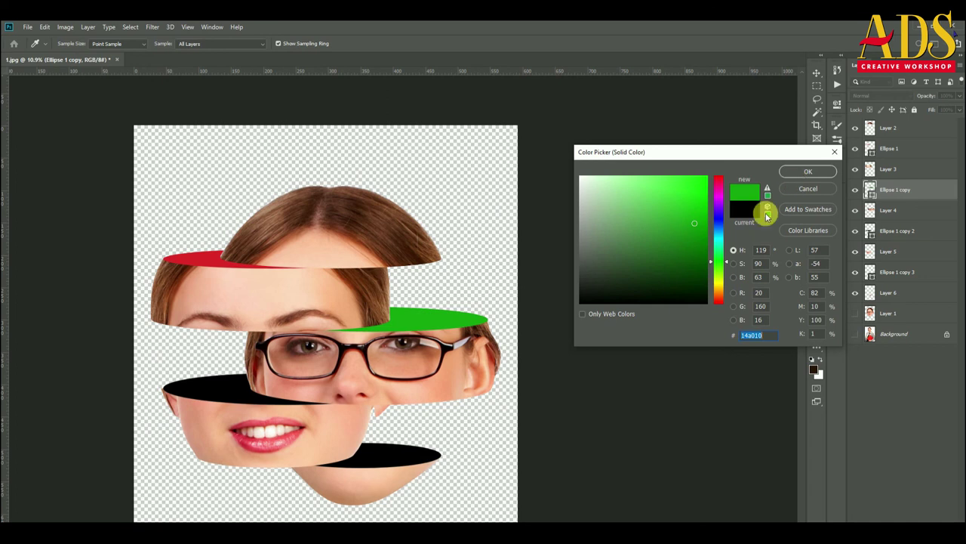
left_click(808, 172)
Fill the third ellipse shadow deep blue.
left_click(229, 385)
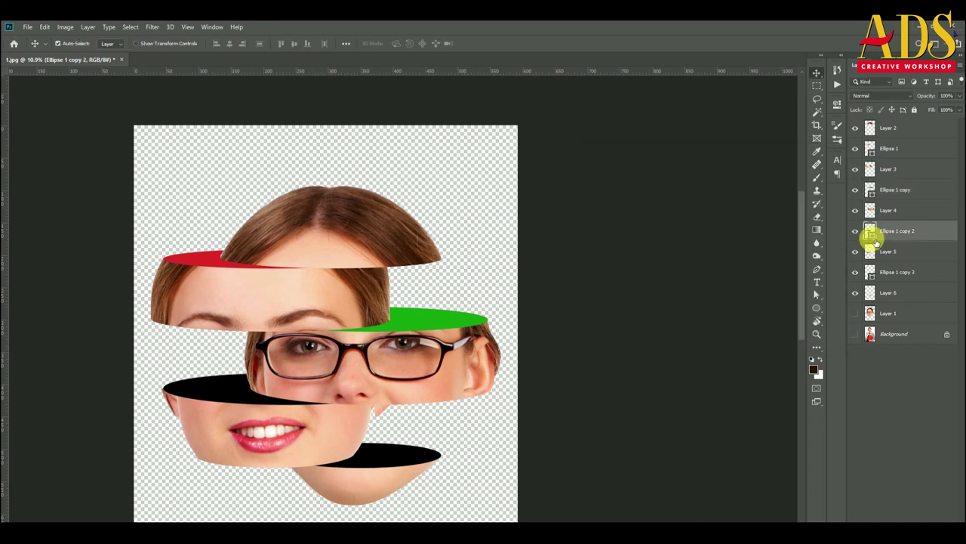
double_click(869, 230)
left_click(718, 222)
left_click(696, 182)
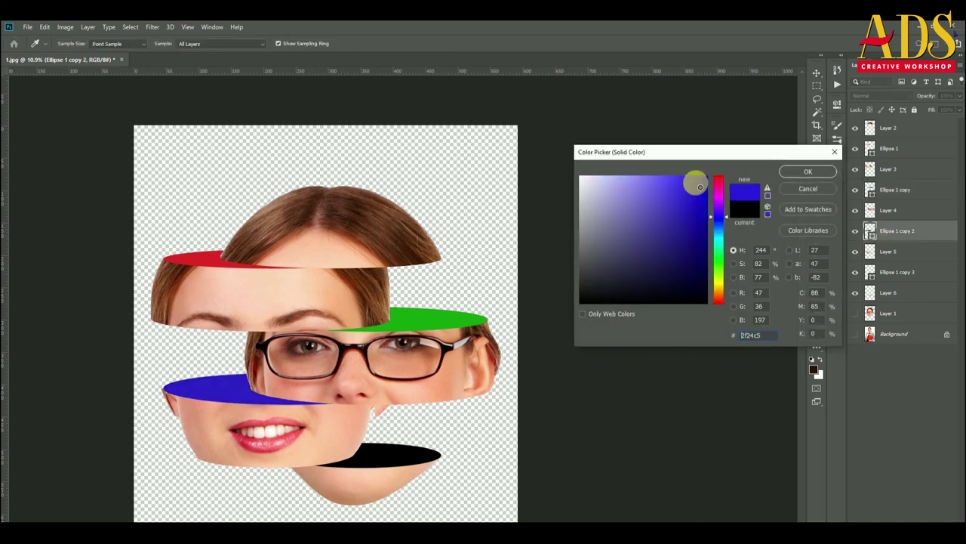
left_click(804, 176)
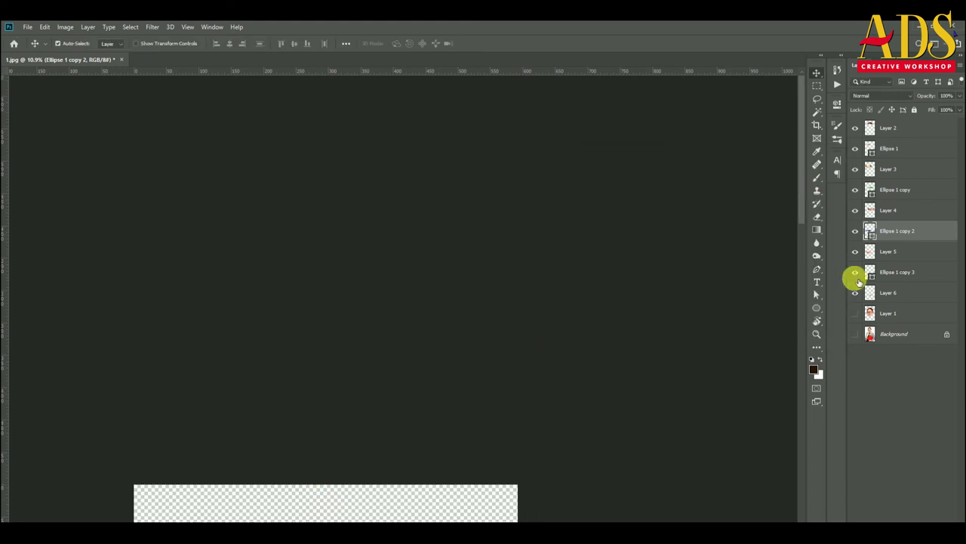
Fill the bottom ellipse shadow bright purple and recentre the face in view.
key("v")
left_click(460, 338)
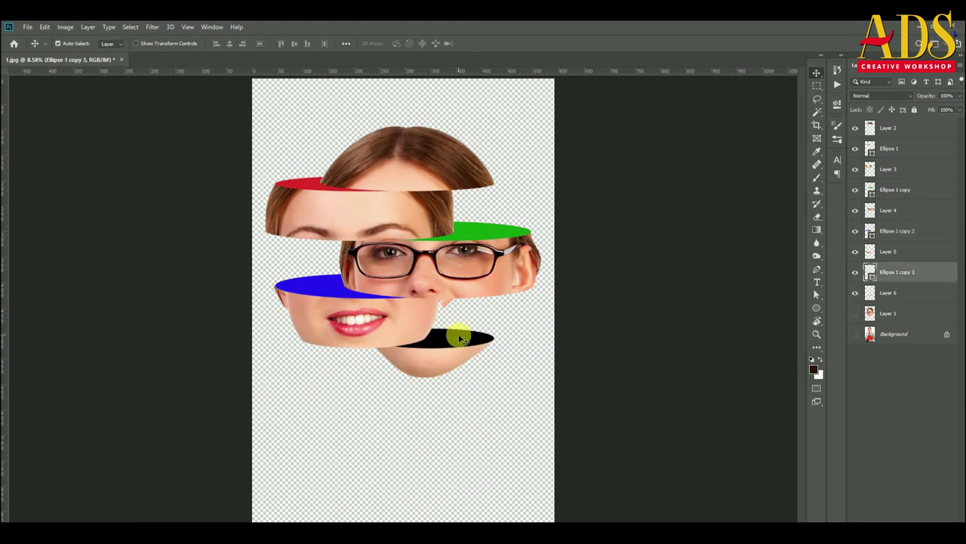
double_click(871, 272)
left_click(719, 201)
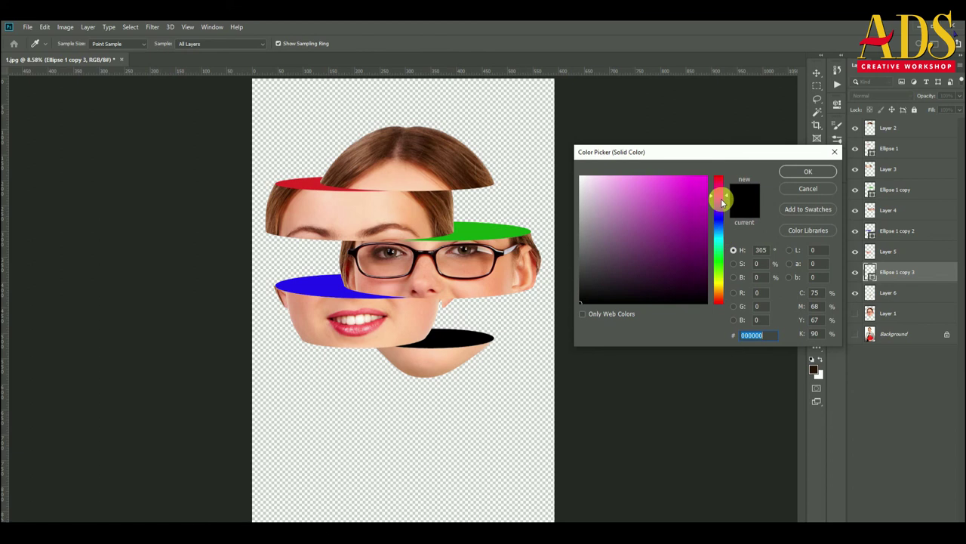
left_click_drag(697, 204, 701, 184)
left_click(802, 171)
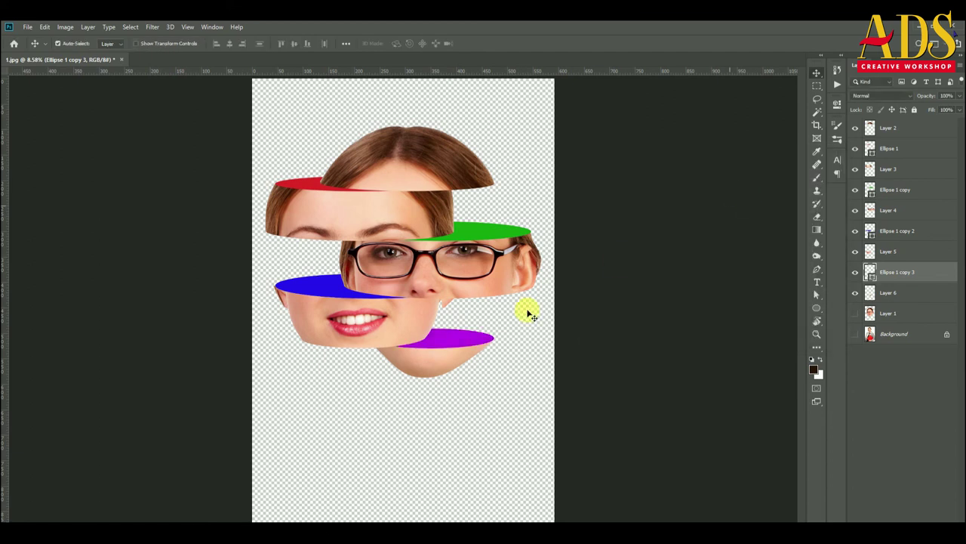
scroll(385, 127, "up", 1)
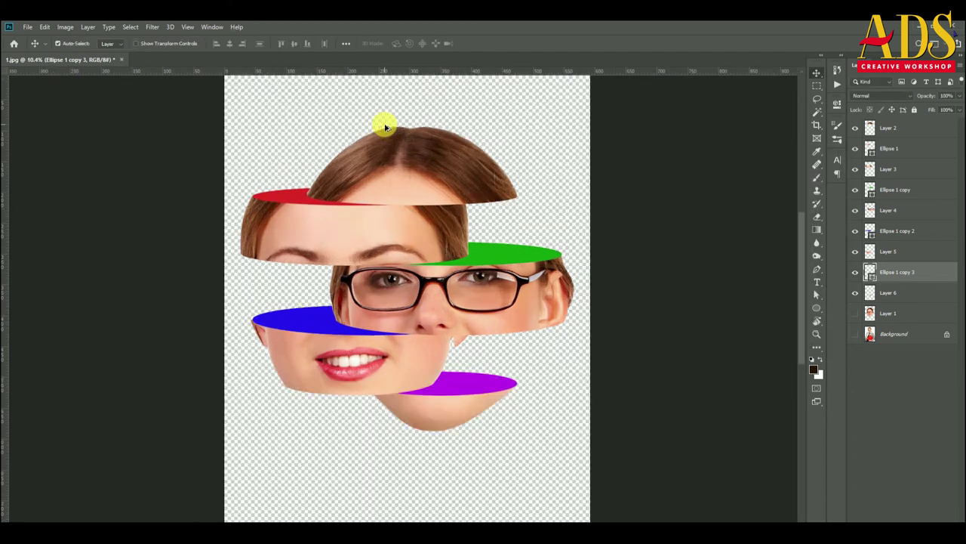
left_click_drag(385, 128, 387, 163)
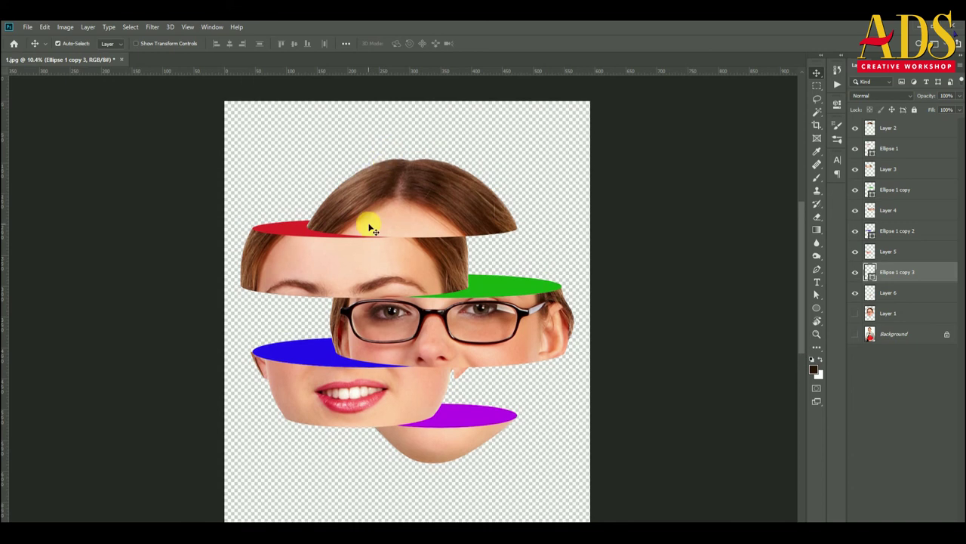